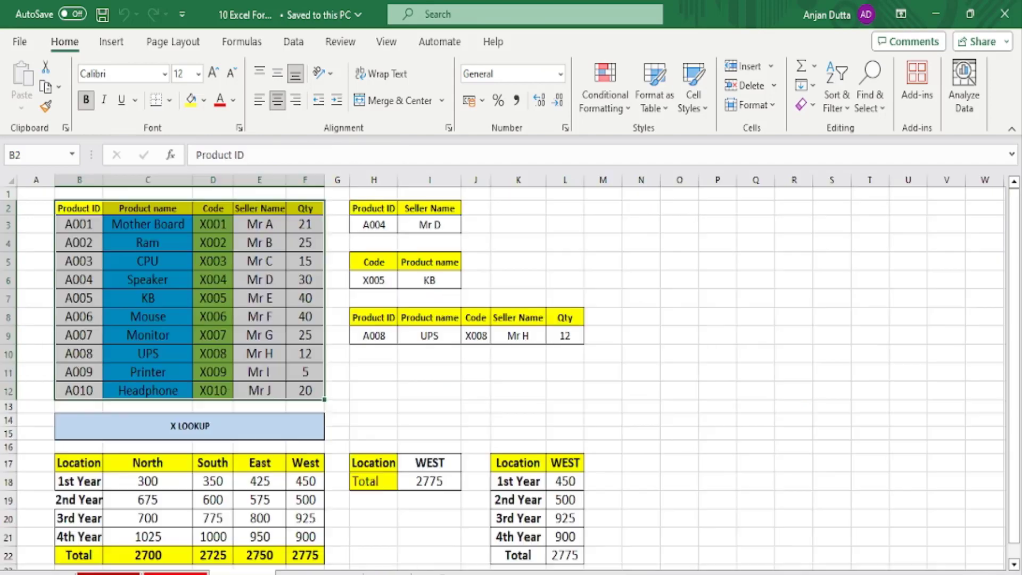
Switch to the worksheet that holds the ID, Name and Image table with its image lookup.
{"action": "scroll", "coordinate": [360, 447], "scroll_direction": "down", "scroll_amount": 3}
{"action": "scroll", "coordinate": [360, 447], "scroll_direction": "up", "scroll_amount": 3}
{"action": "left_click", "coordinate": [318, 574]}
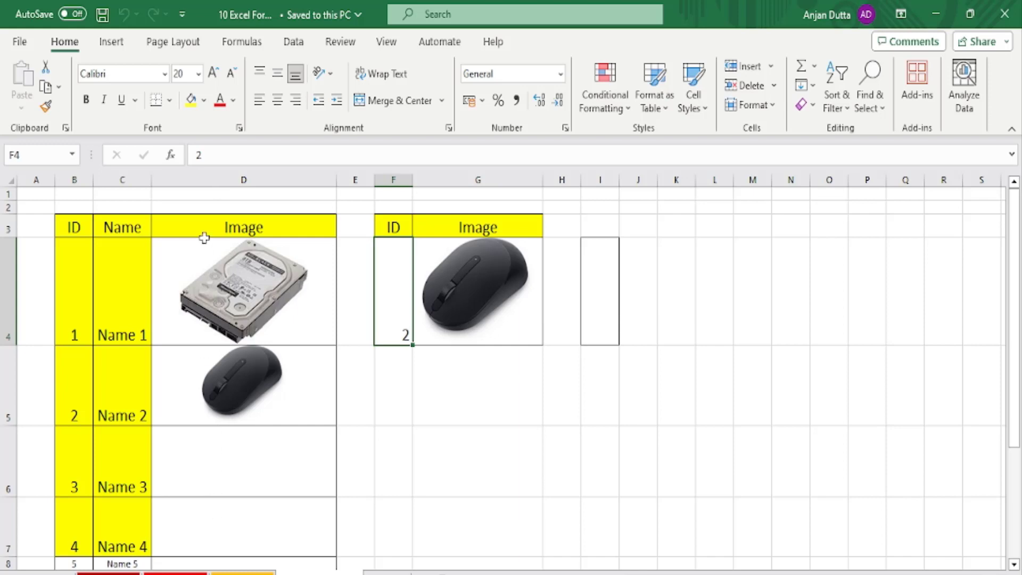
{"action": "scroll", "coordinate": [374, 400], "scroll_direction": "down", "scroll_amount": 1}
{"action": "scroll", "coordinate": [374, 400], "scroll_direction": "up", "scroll_amount": 1}
Test the image lookup by entering ID 1 and ID 2 in turn in cell F4.
{"action": "type", "text": "1"}
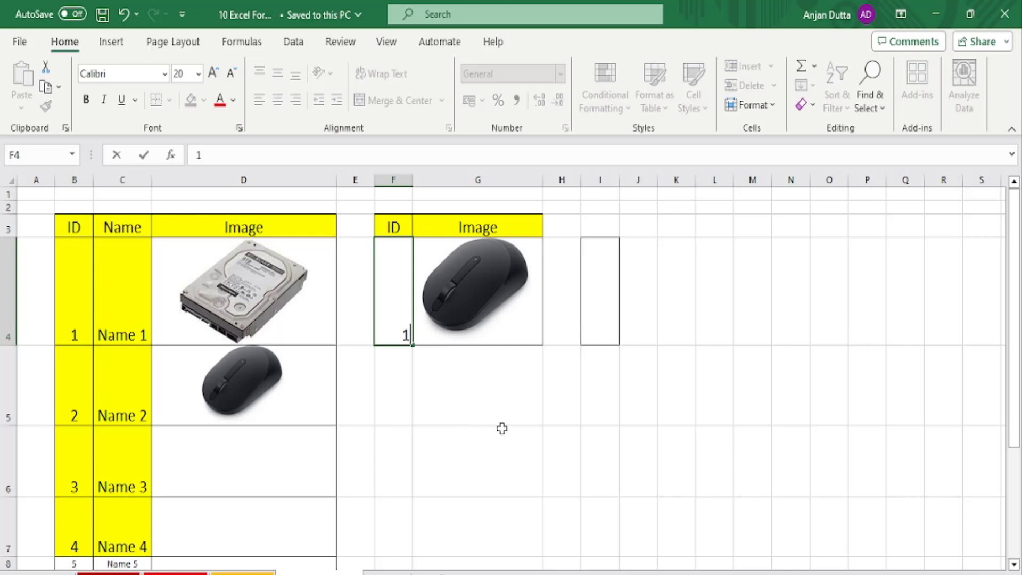
{"action": "key", "text": "Return"}
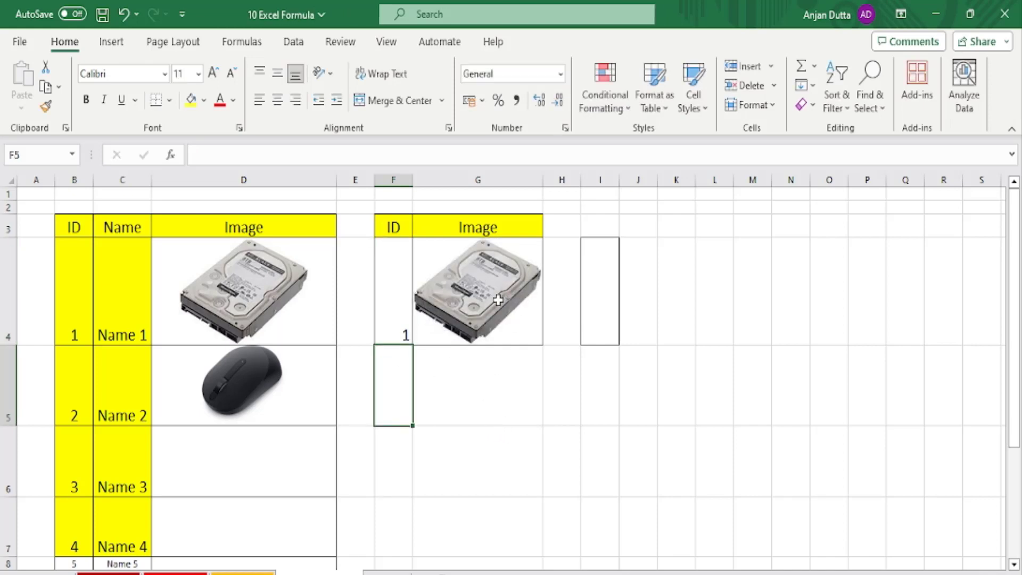
{"action": "key", "text": "Up"}
{"action": "type", "text": "2"}
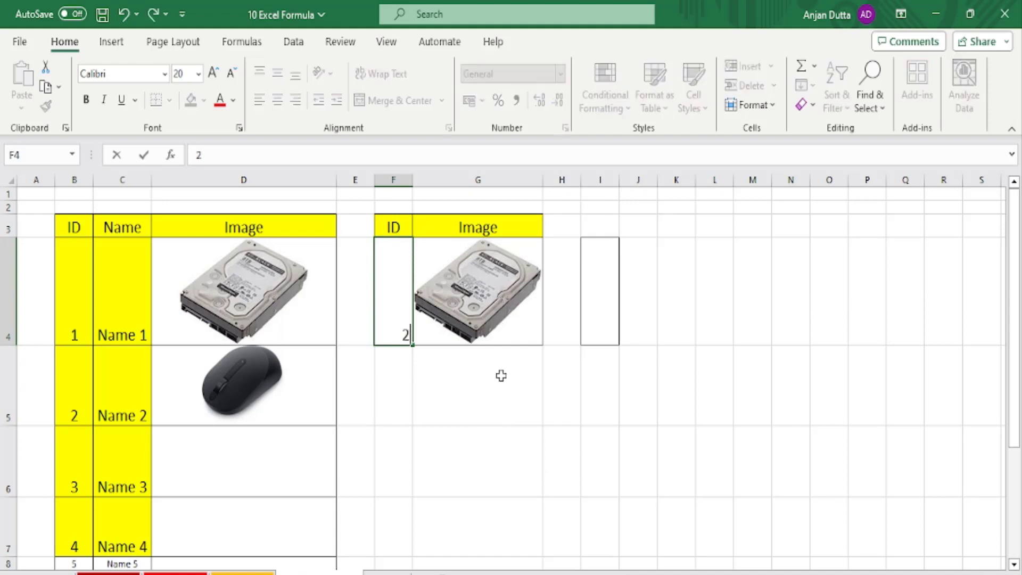
{"action": "key", "text": "Return"}
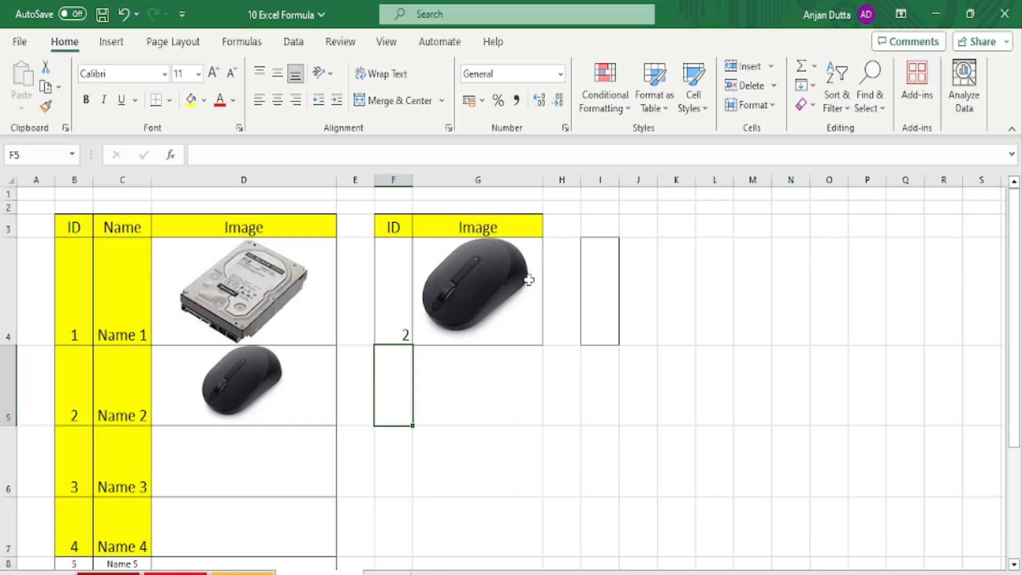
Clear the pictures from cells D4:D5 and the lookup result from cell G4.
{"action": "left_click_drag", "start_coordinate": [276, 293], "coordinate": [282, 382]}
{"action": "key", "text": "Delete"}
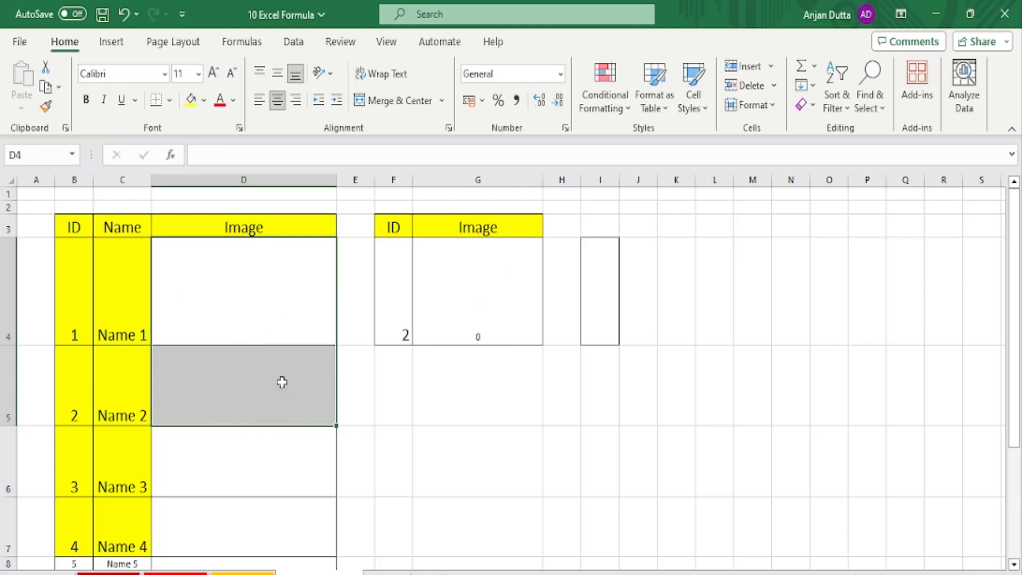
{"action": "left_click", "coordinate": [407, 303]}
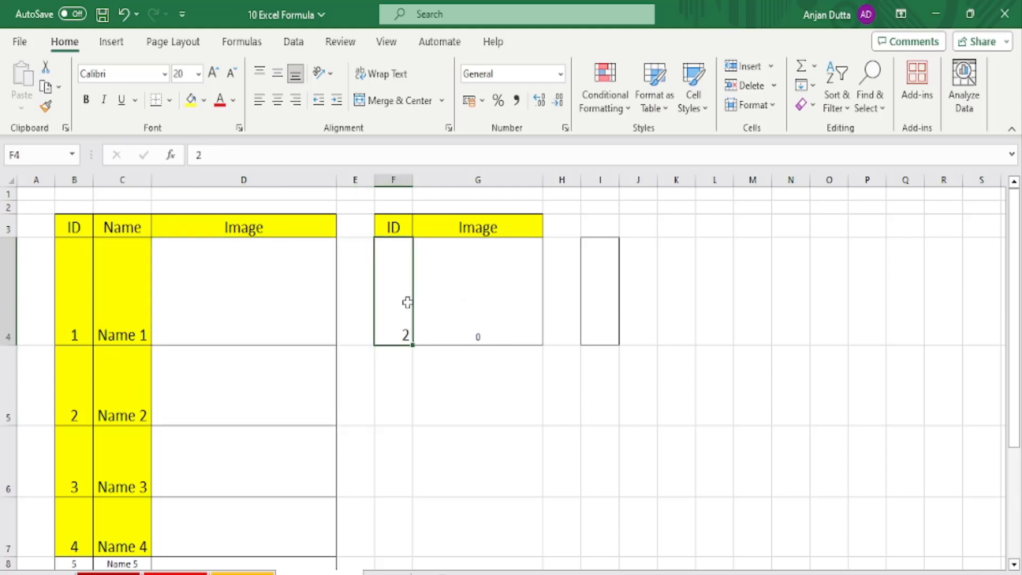
{"action": "left_click", "coordinate": [487, 307]}
{"action": "key", "text": "Delete"}
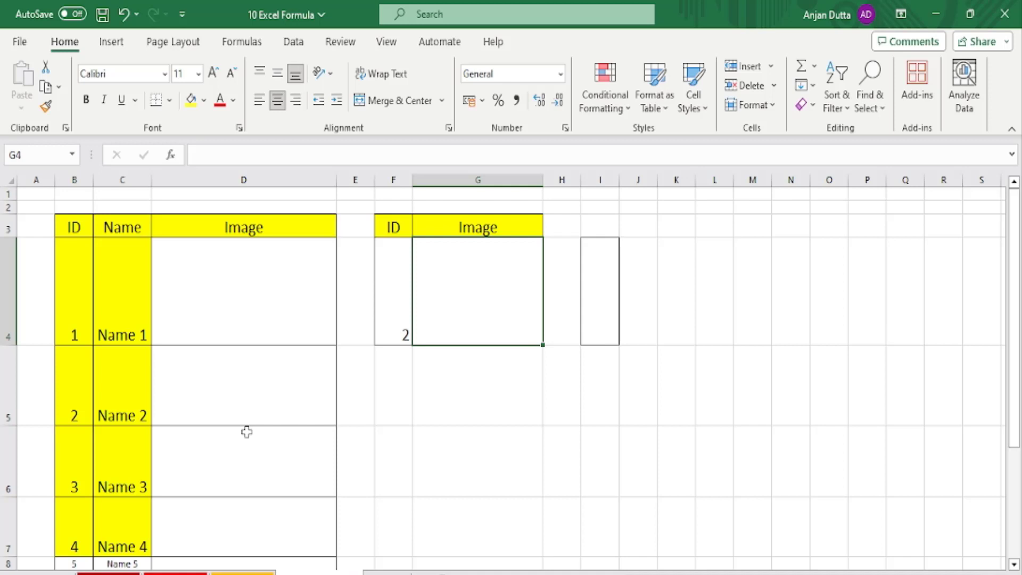
Insert the HDD picture from the EP 65 folder on USB Drive (I:) into cell D4, placed in the cell.
{"action": "left_click", "coordinate": [234, 269]}
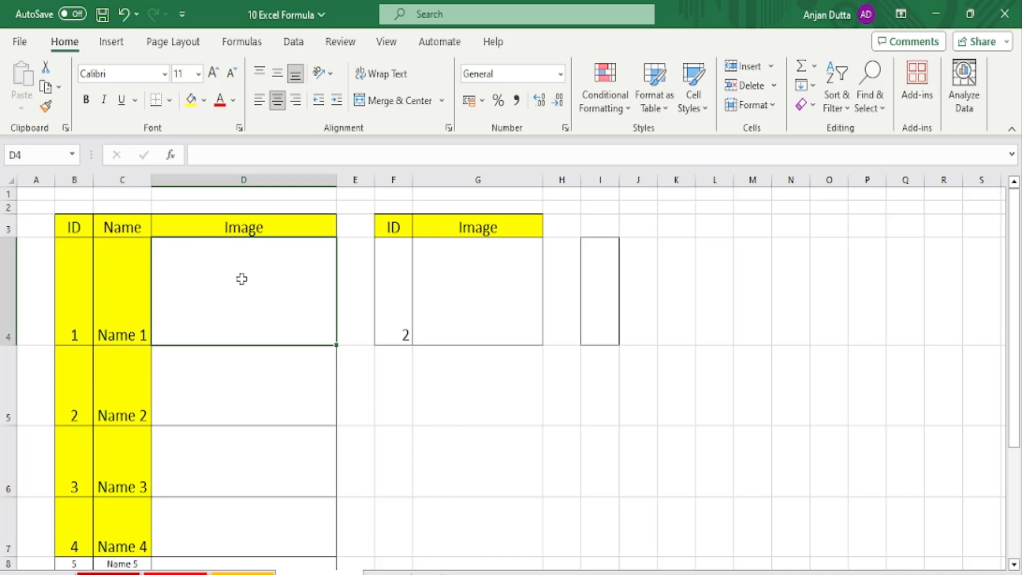
{"action": "left_click", "coordinate": [112, 43]}
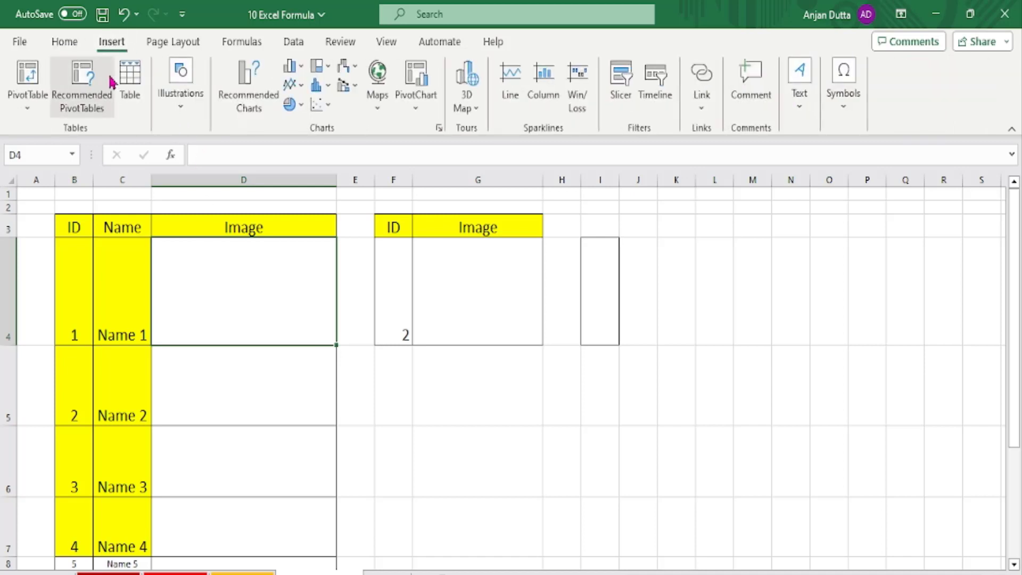
{"action": "left_click", "coordinate": [29, 109]}
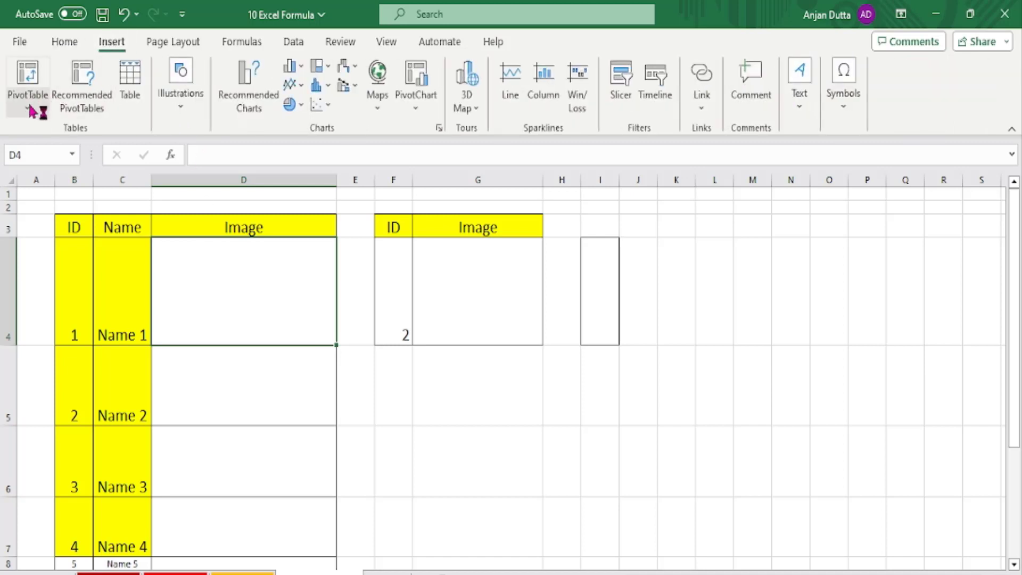
{"action": "left_click", "coordinate": [181, 111]}
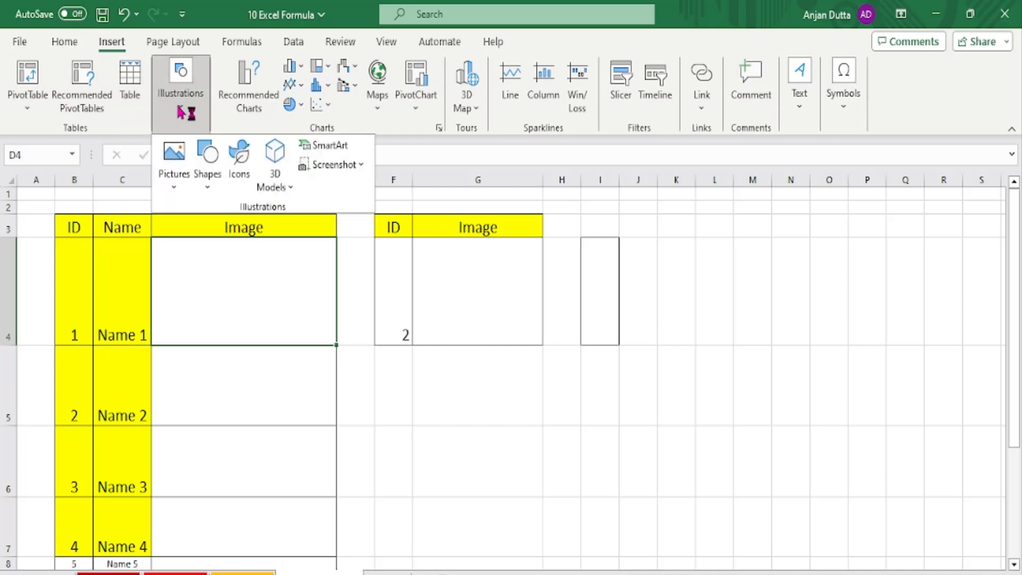
{"action": "left_click", "coordinate": [178, 179]}
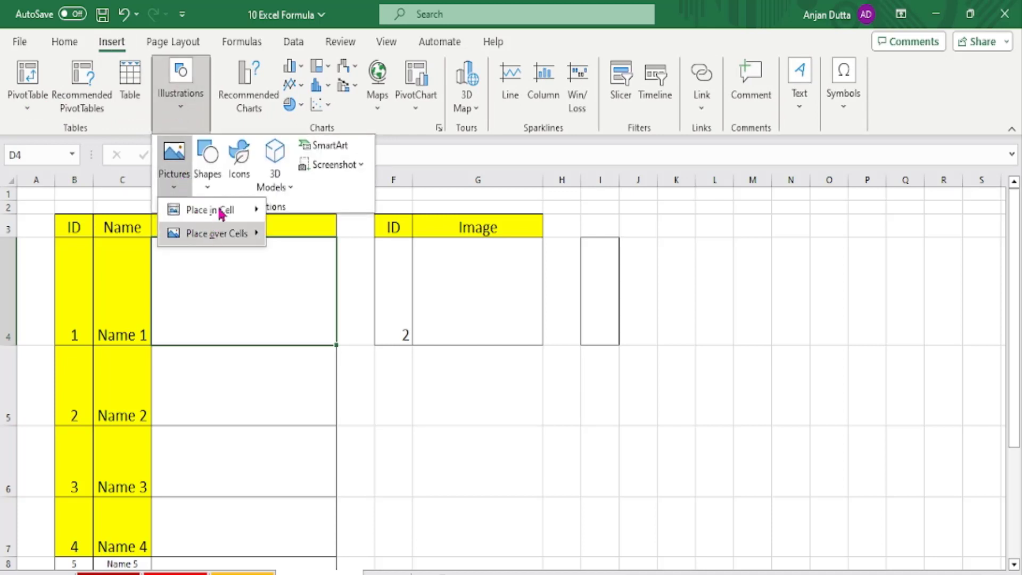
{"action": "mouse_move", "coordinate": [233, 215]}
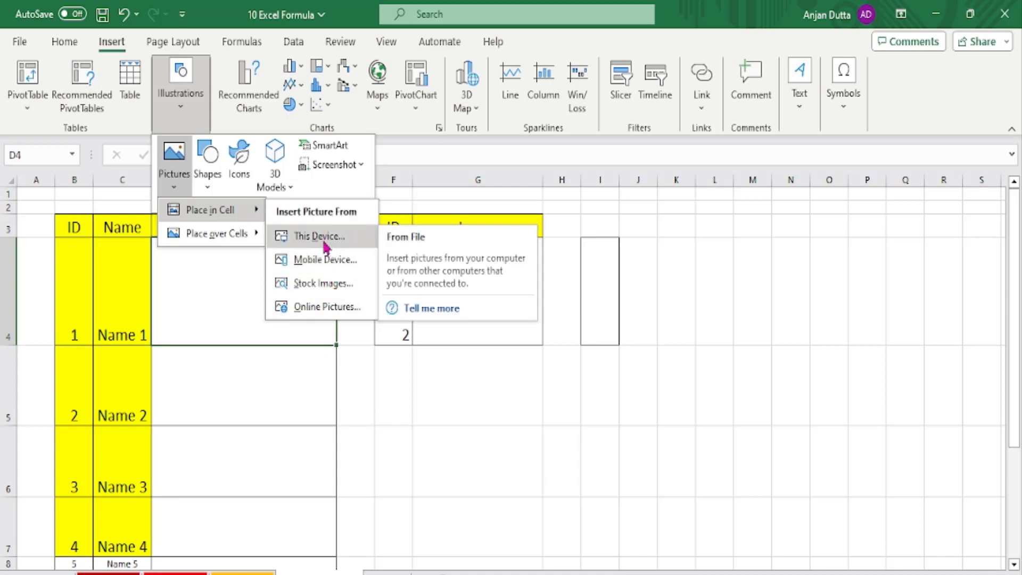
{"action": "left_click", "coordinate": [322, 238]}
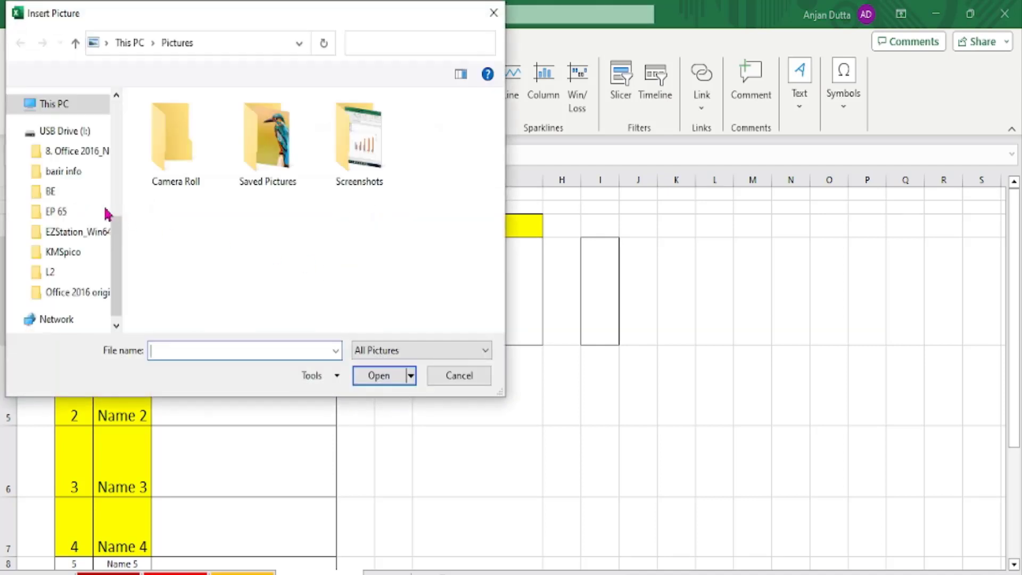
{"action": "scroll", "coordinate": [86, 245], "scroll_direction": "down", "scroll_amount": 2}
{"action": "left_click", "coordinate": [78, 286]}
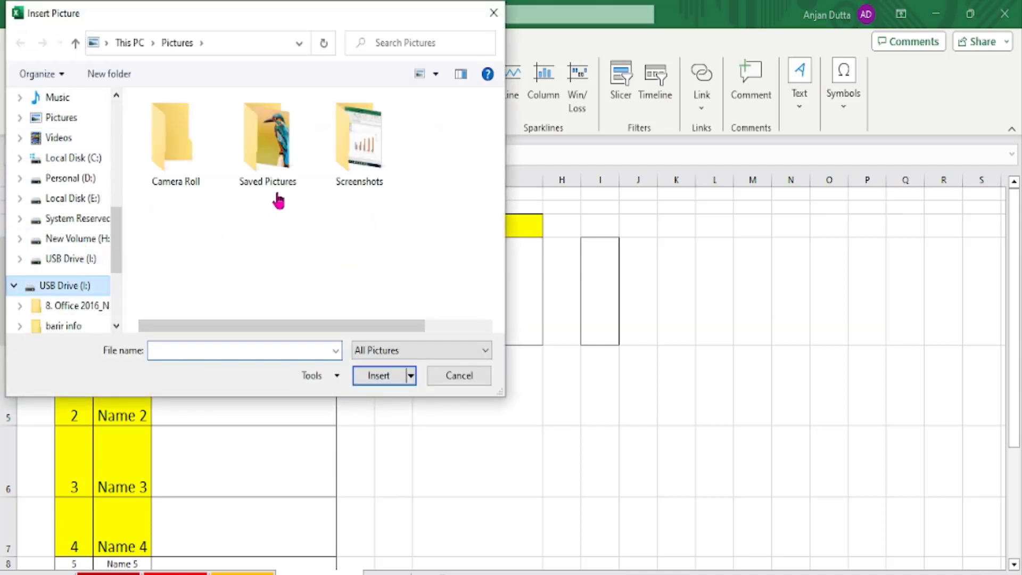
{"action": "double_click", "coordinate": [192, 173]}
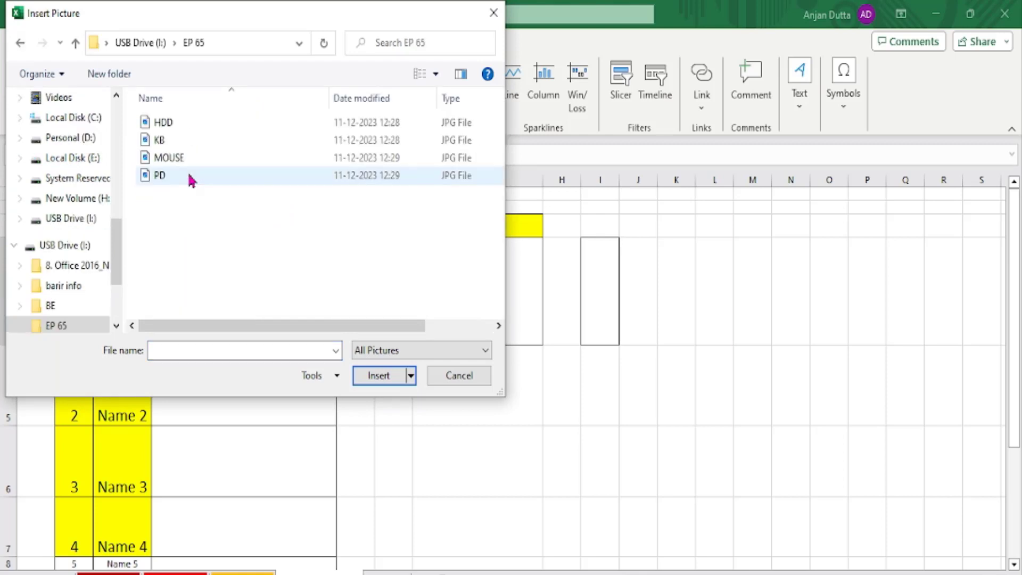
{"action": "double_click", "coordinate": [177, 126]}
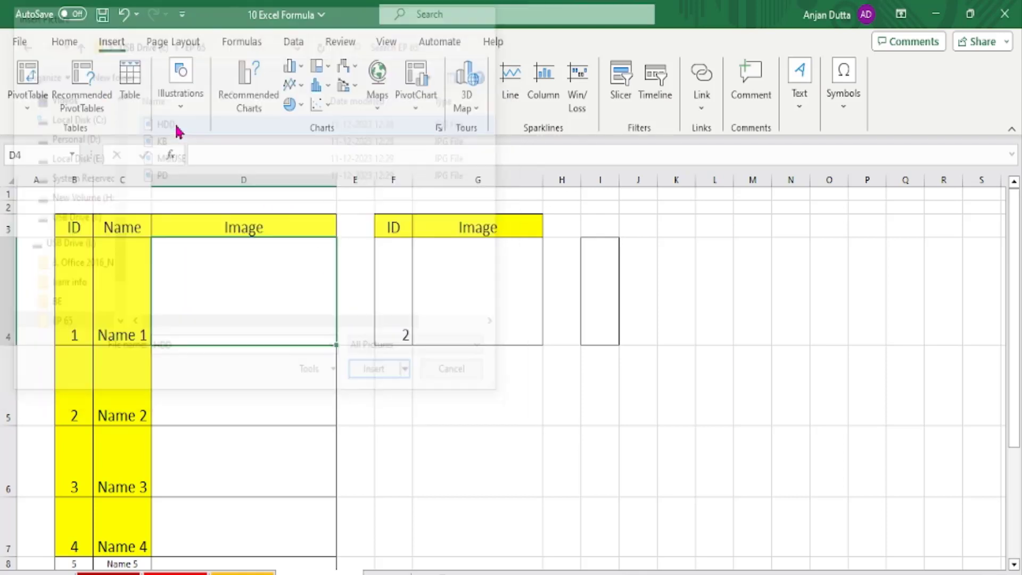
Place the KB picture from the EP 65 folder inside cell D5 for Name 2.
{"action": "left_click", "coordinate": [231, 391]}
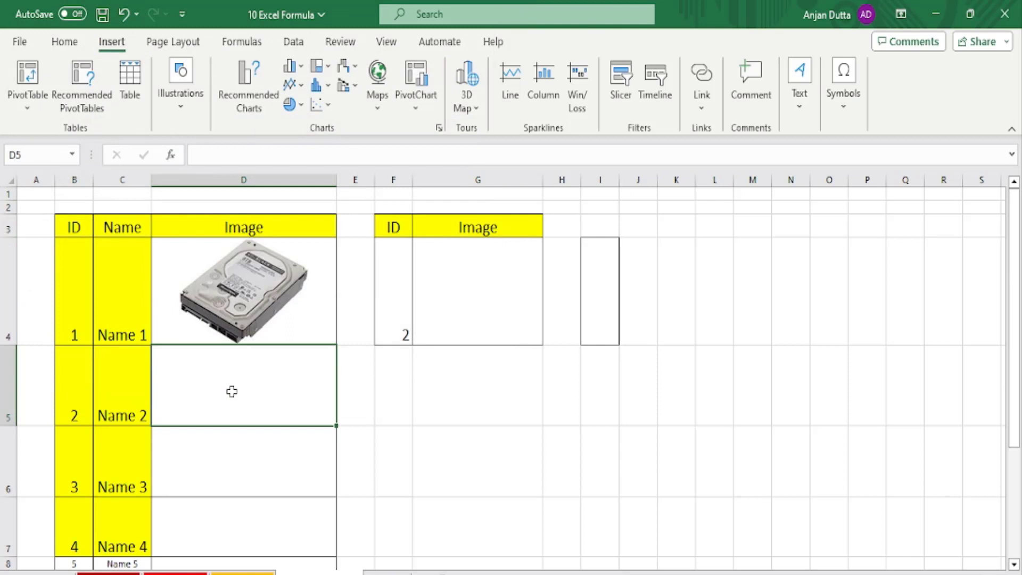
{"action": "right_click", "coordinate": [232, 392]}
{"action": "left_click", "coordinate": [200, 388]}
{"action": "left_click", "coordinate": [181, 100]}
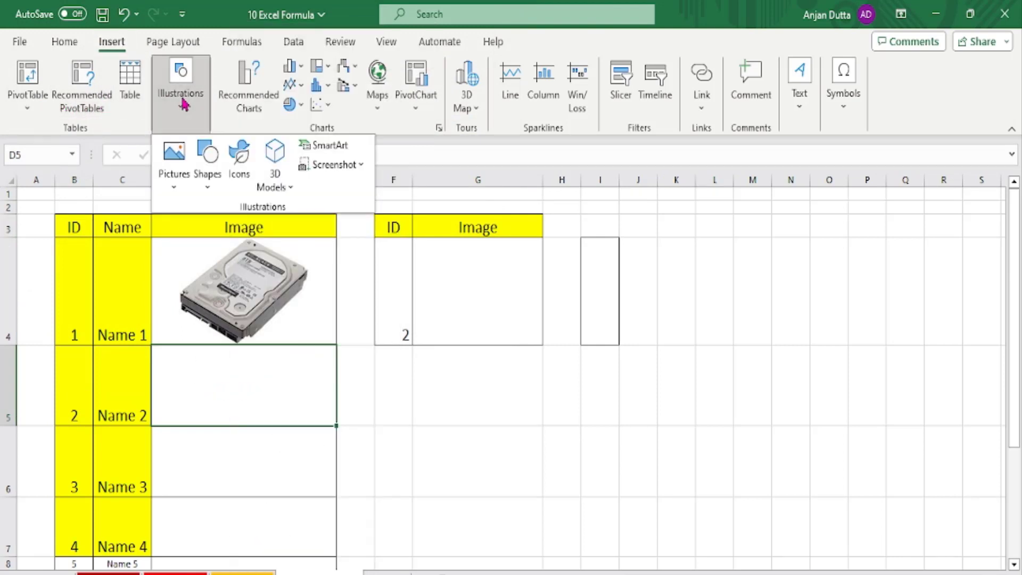
{"action": "left_click", "coordinate": [180, 173]}
{"action": "mouse_move", "coordinate": [202, 209]}
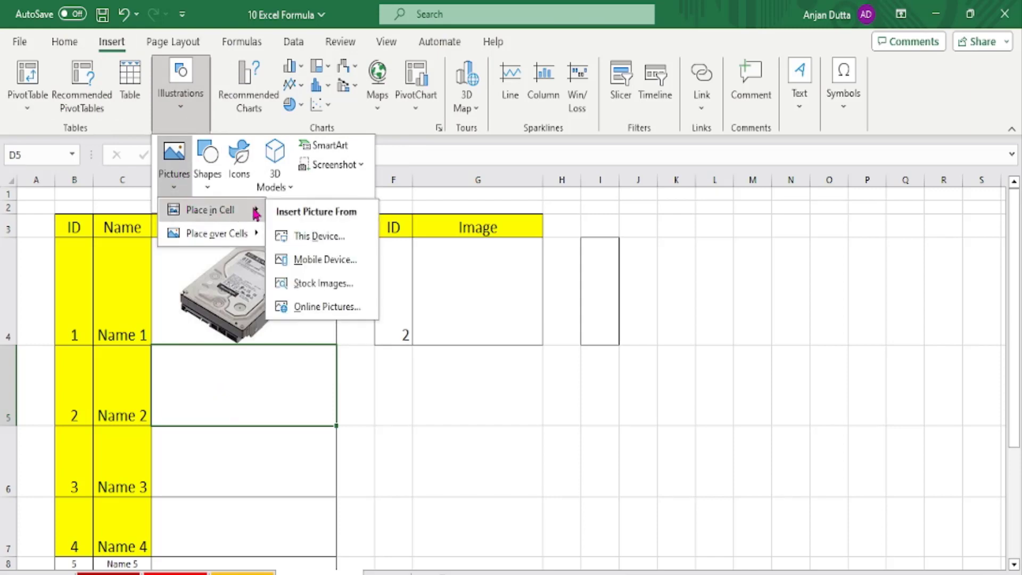
{"action": "left_click", "coordinate": [316, 235]}
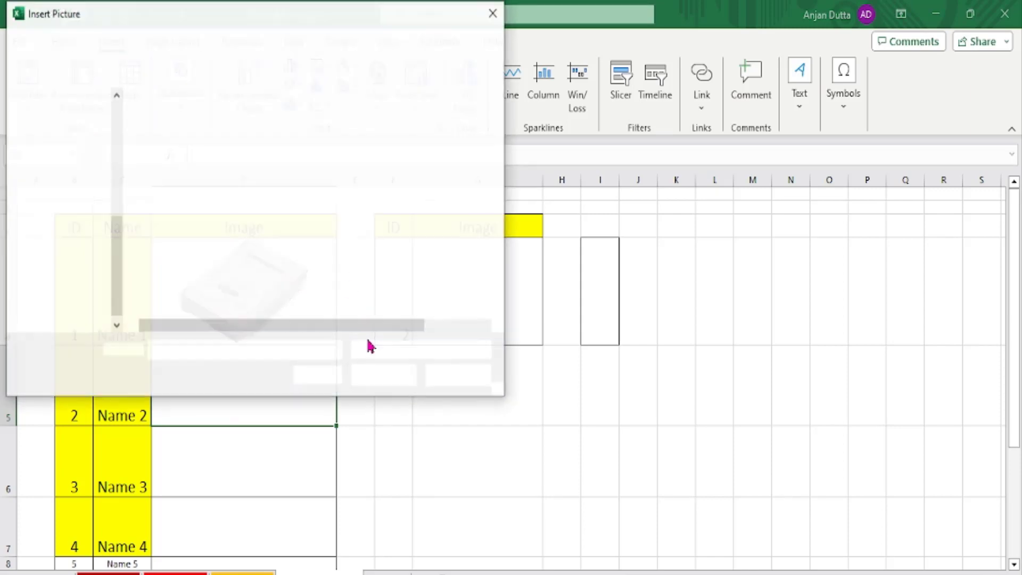
{"action": "double_click", "coordinate": [164, 141]}
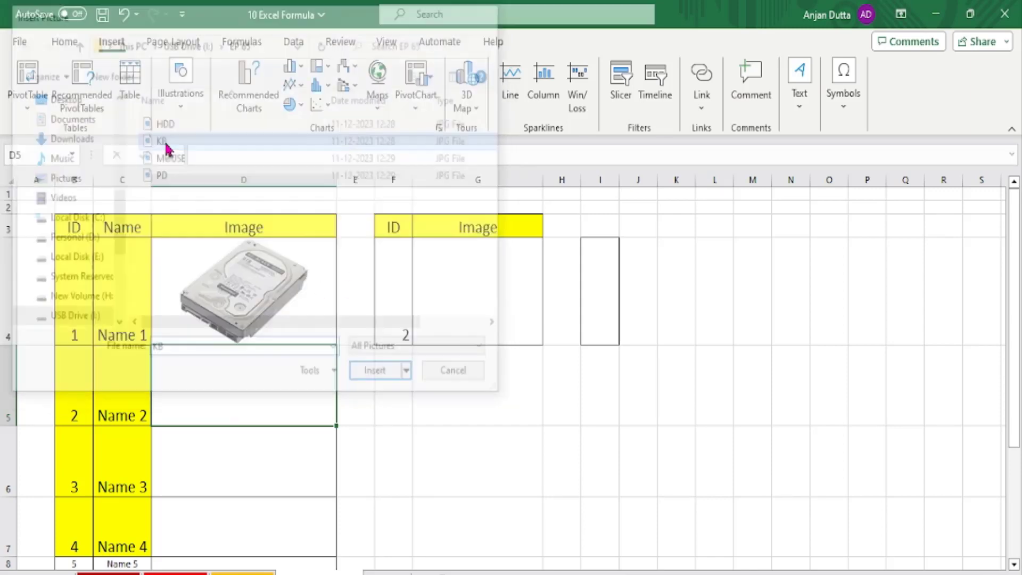
Place the MOUSE picture from the EP 65 folder inside cell D6 for Name 3.
{"action": "left_click", "coordinate": [226, 468]}
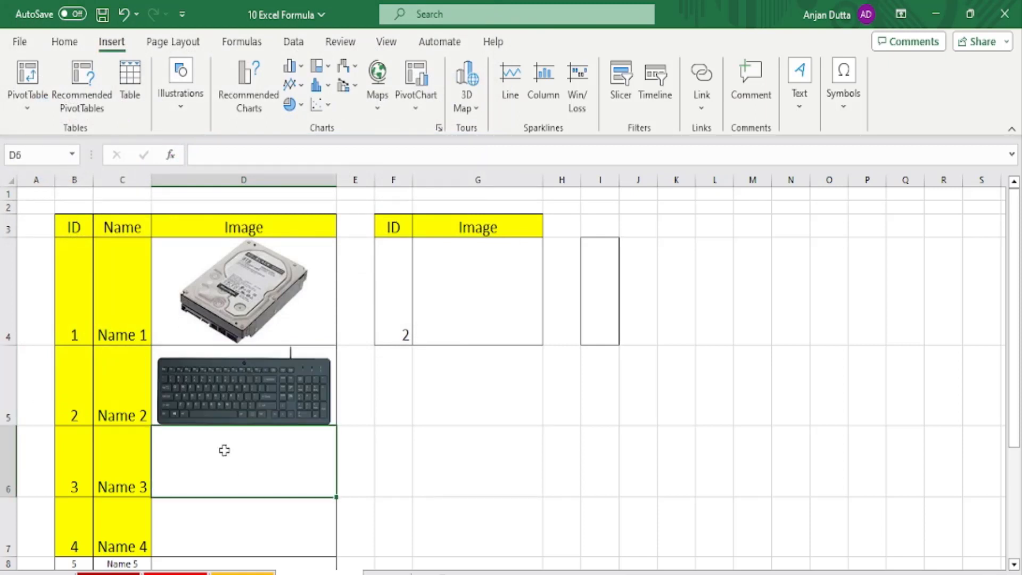
{"action": "left_click", "coordinate": [179, 98]}
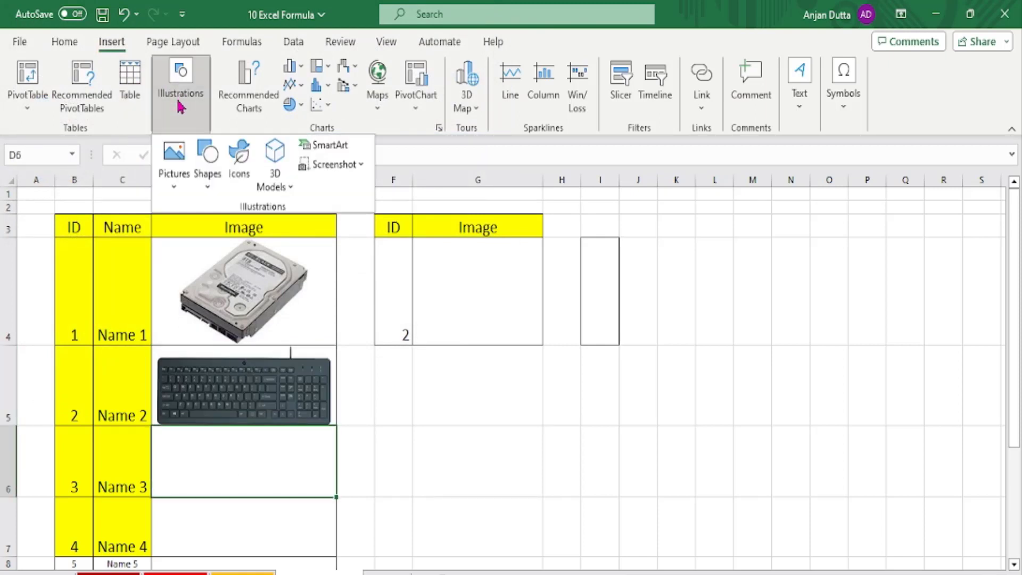
{"action": "left_click", "coordinate": [175, 163]}
{"action": "mouse_move", "coordinate": [229, 209]}
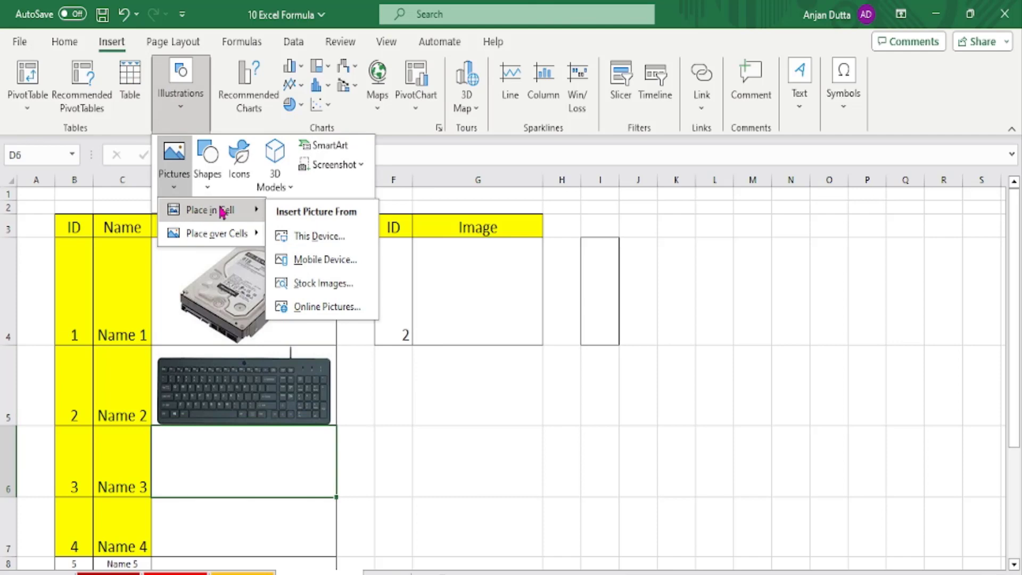
{"action": "left_click", "coordinate": [322, 245]}
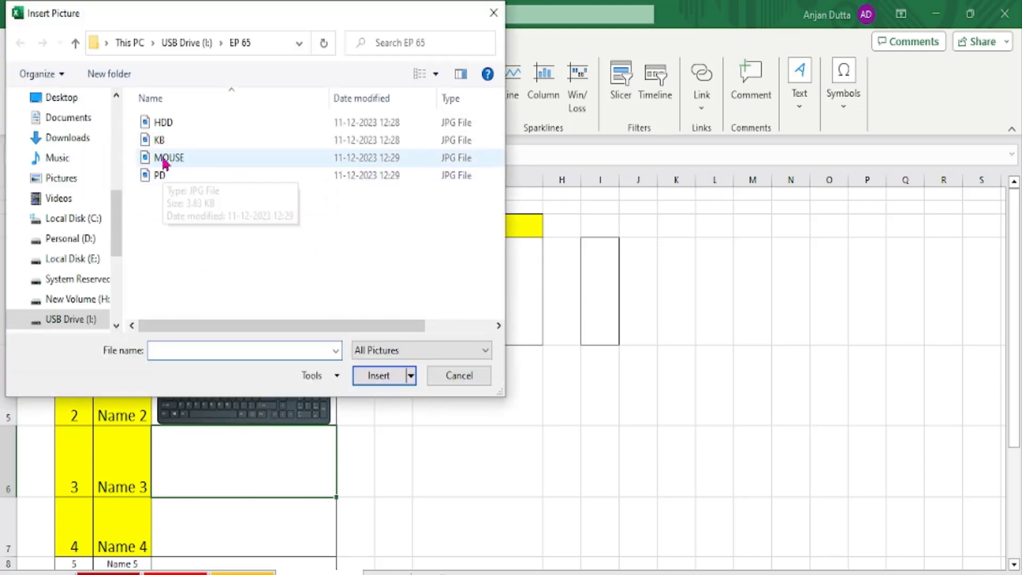
{"action": "double_click", "coordinate": [165, 163]}
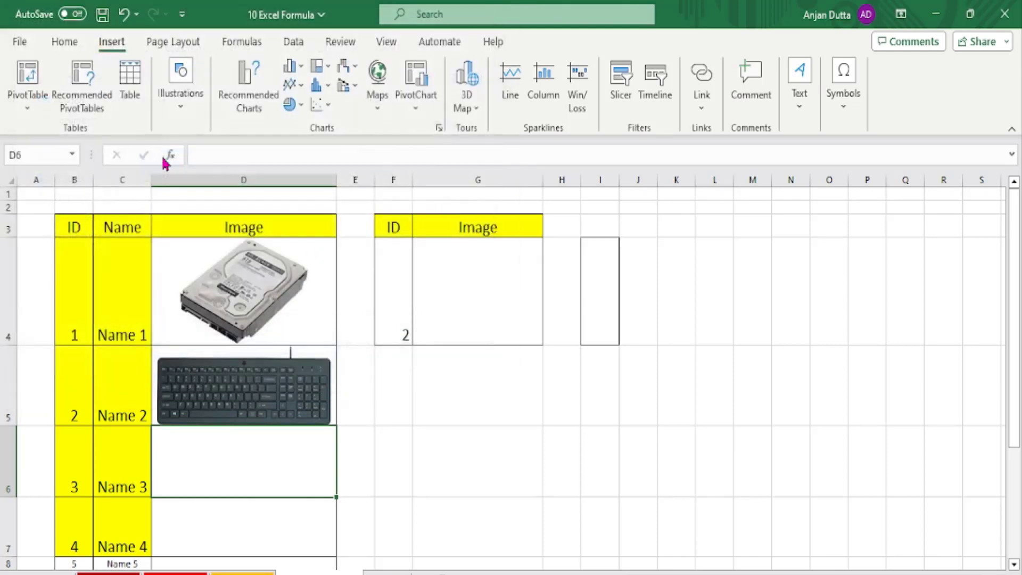
Place the PD picture from the EP 65 folder inside cell D7 for Name 4.
{"action": "left_click", "coordinate": [209, 513]}
{"action": "left_click", "coordinate": [178, 93]}
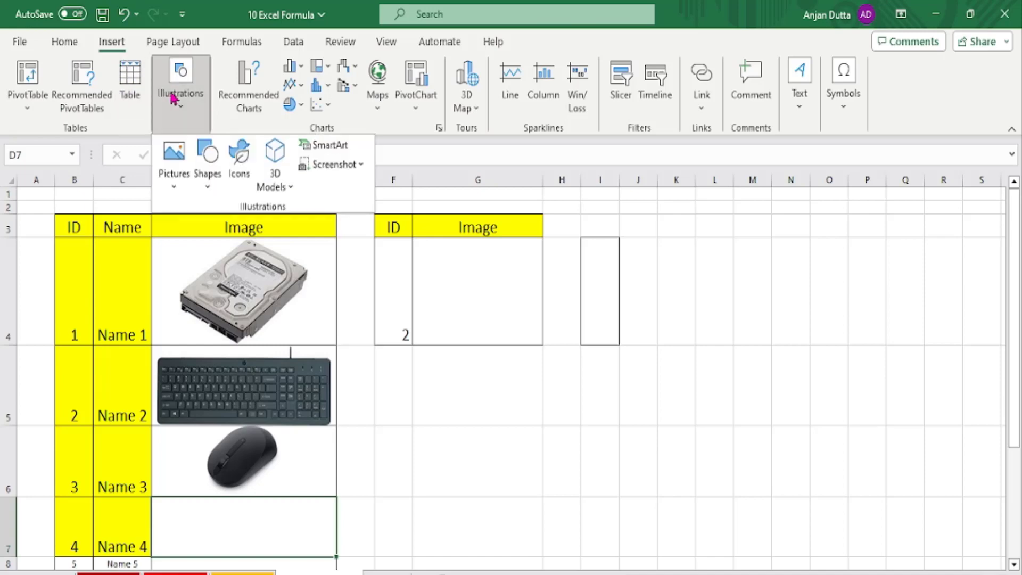
{"action": "left_click", "coordinate": [180, 177]}
{"action": "mouse_move", "coordinate": [229, 210]}
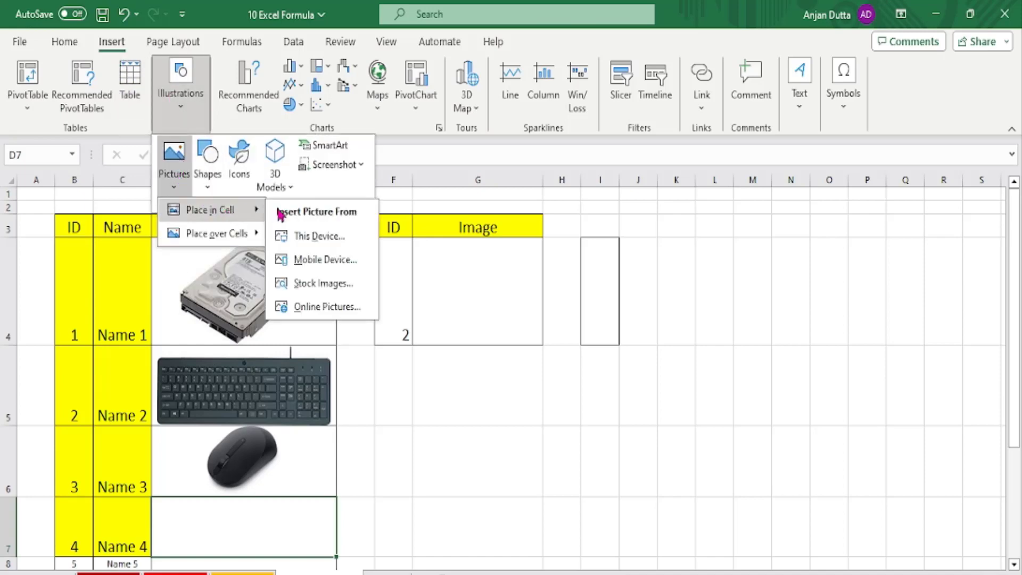
{"action": "left_click", "coordinate": [320, 247]}
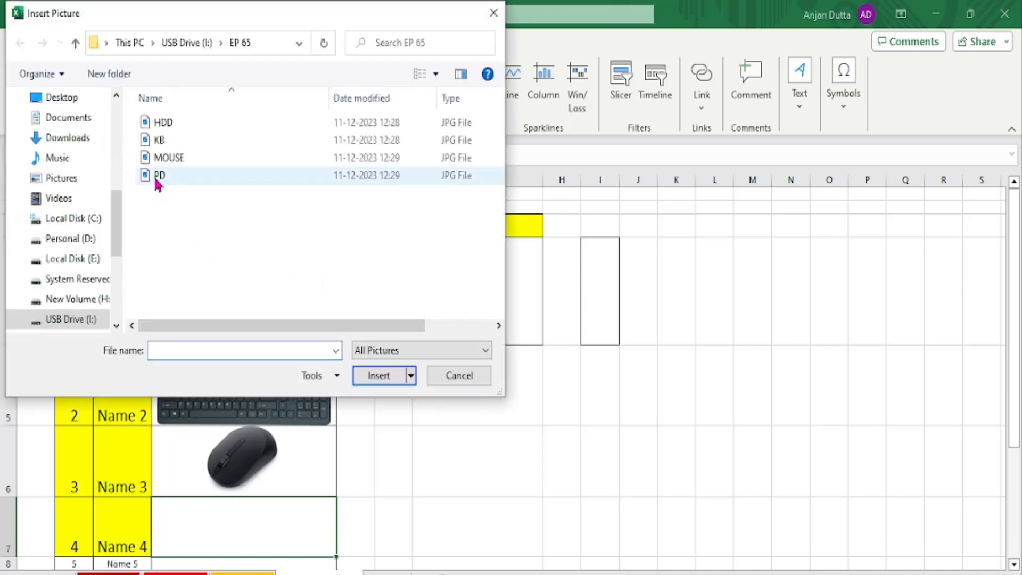
{"action": "double_click", "coordinate": [156, 178]}
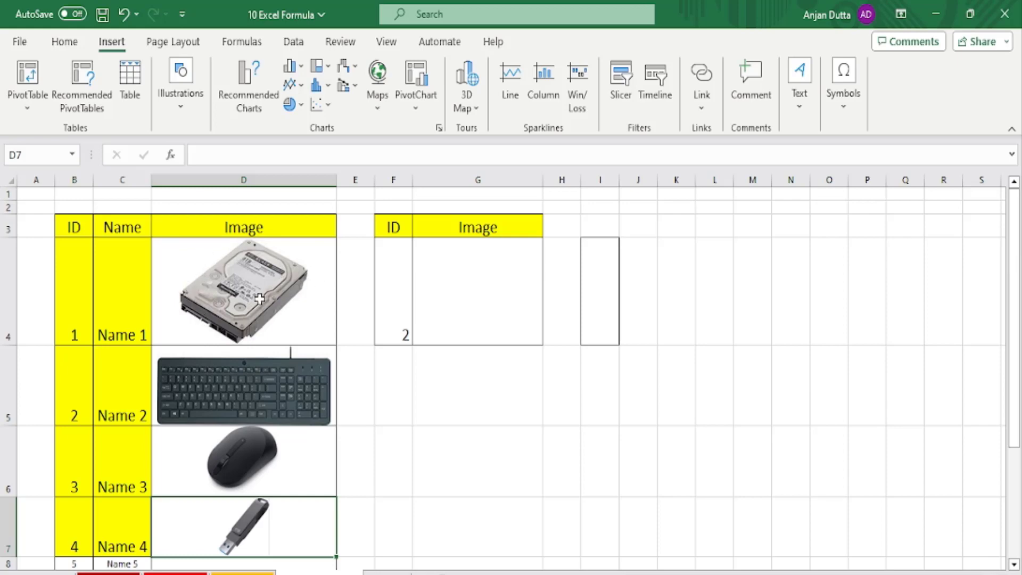
{"action": "left_click", "coordinate": [477, 289]}
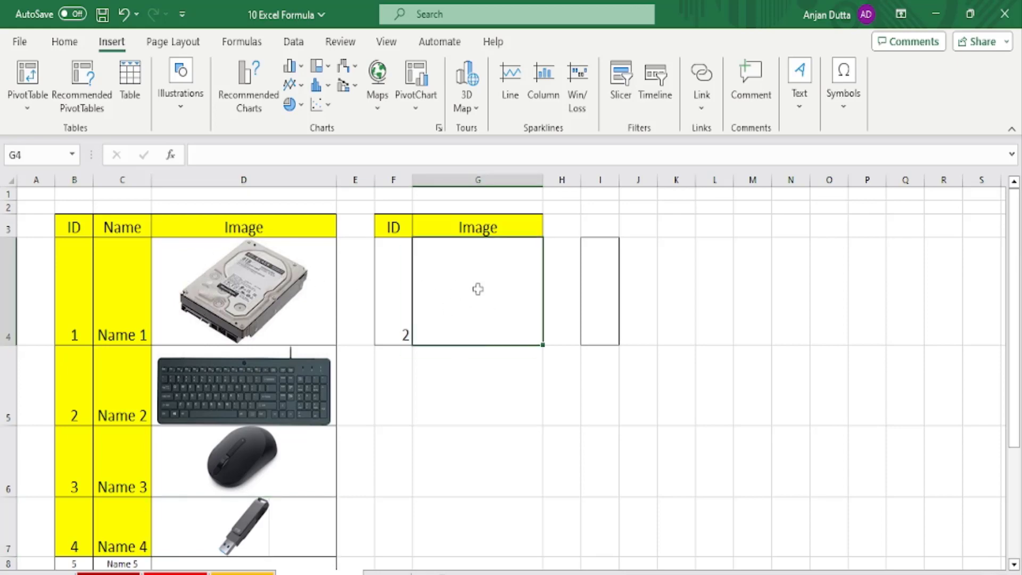
{"action": "left_click", "coordinate": [391, 297]}
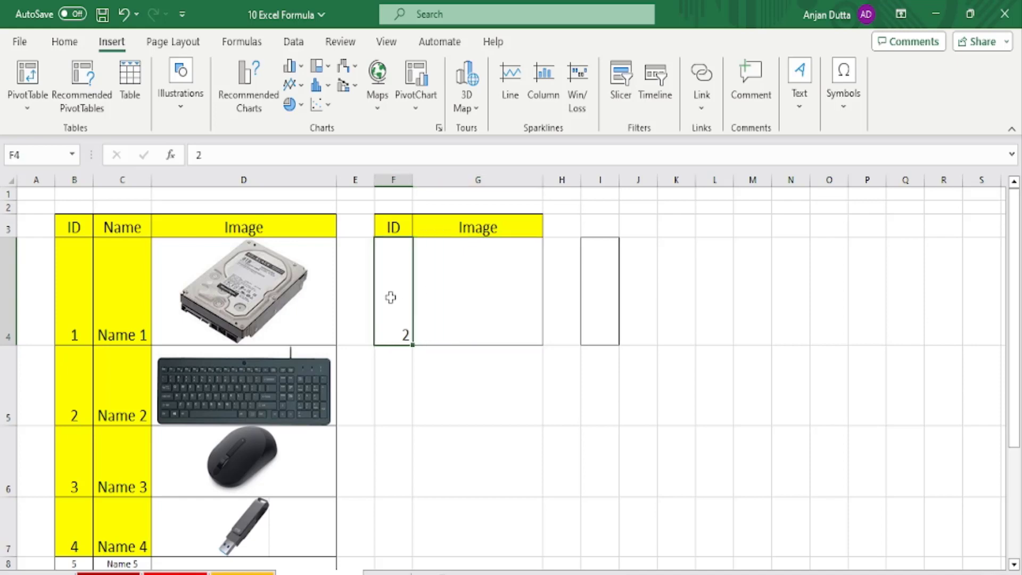
{"action": "left_click", "coordinate": [483, 290]}
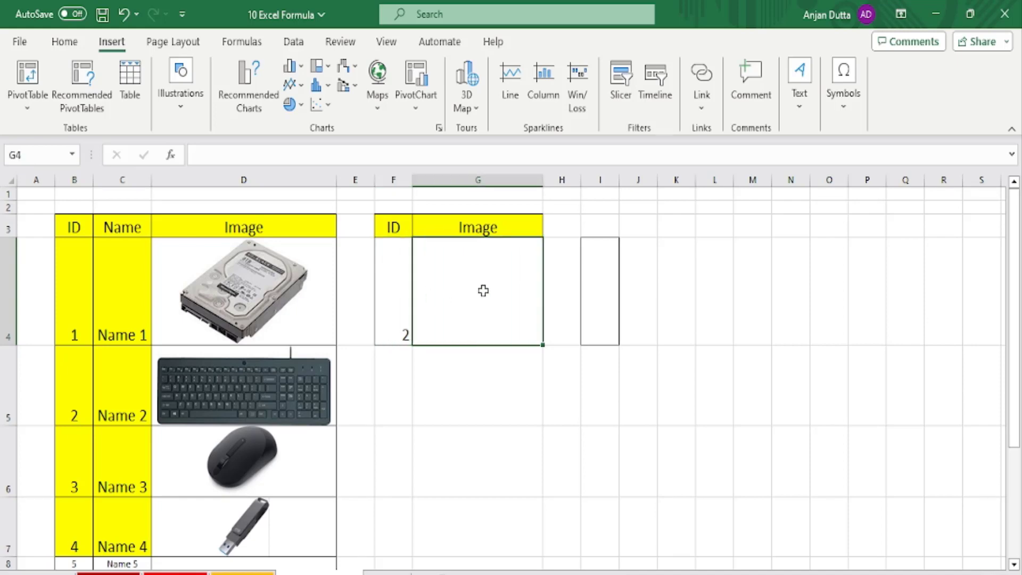
{"action": "type", "text": "="}
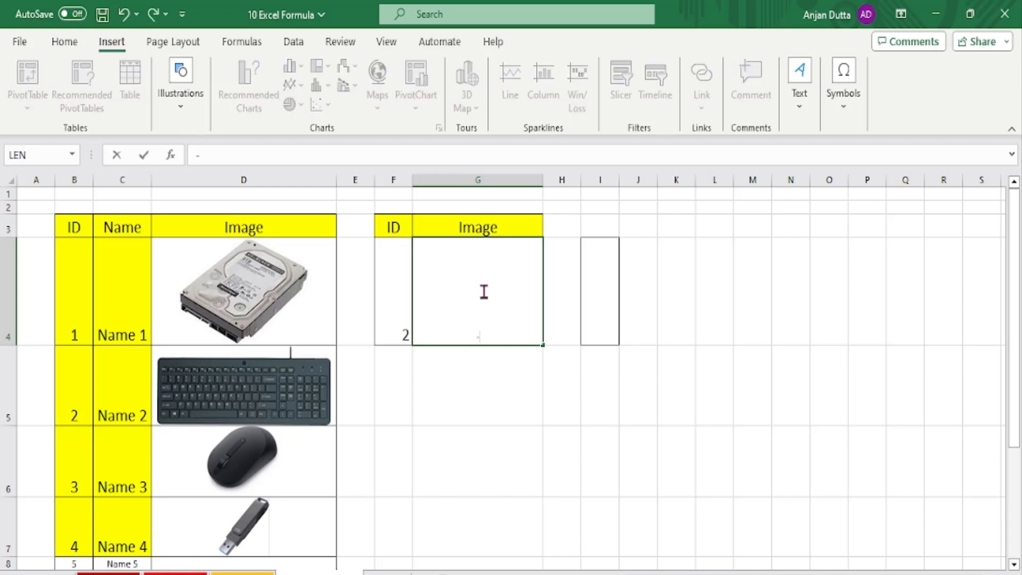
{"action": "type", "text": "xlook"}
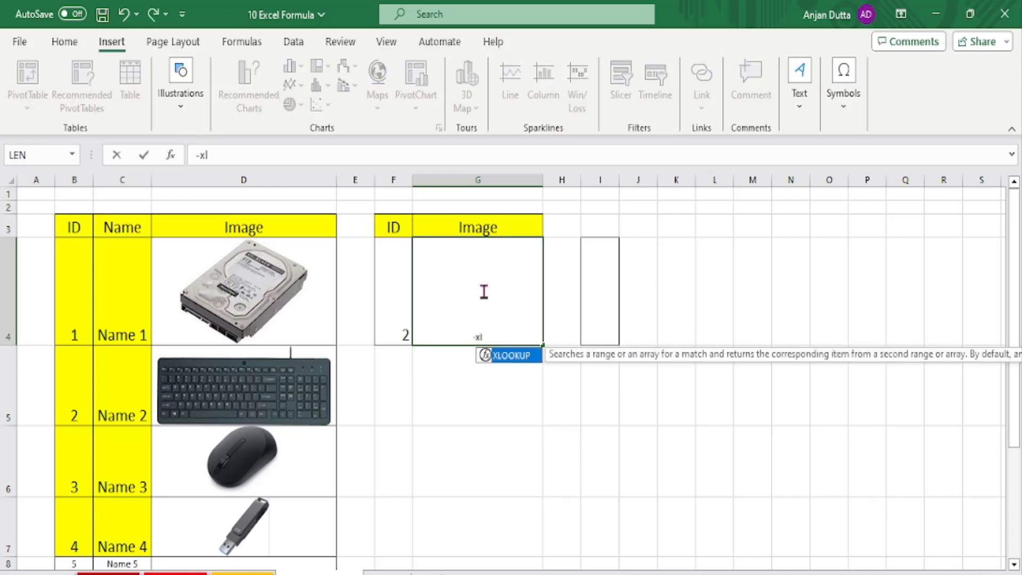
{"action": "key", "text": "BackSpace"}
{"action": "key", "text": "BackSpace"}
{"action": "key", "text": "BackSpace"}
{"action": "key", "text": "BackSpace"}
{"action": "key", "text": "BackSpace"}
{"action": "key", "text": "BackSpace"}
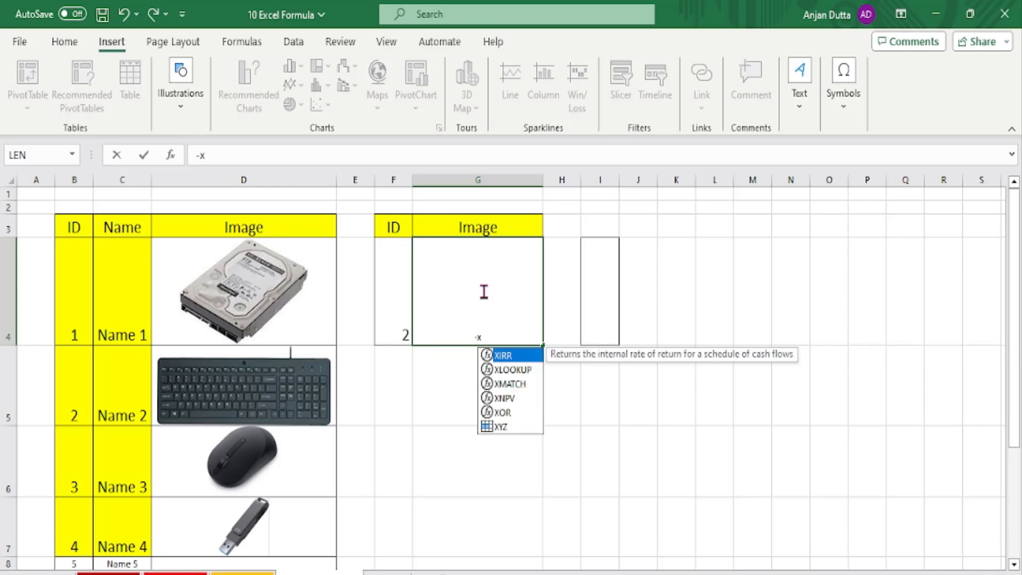
{"action": "key", "text": "Escape"}
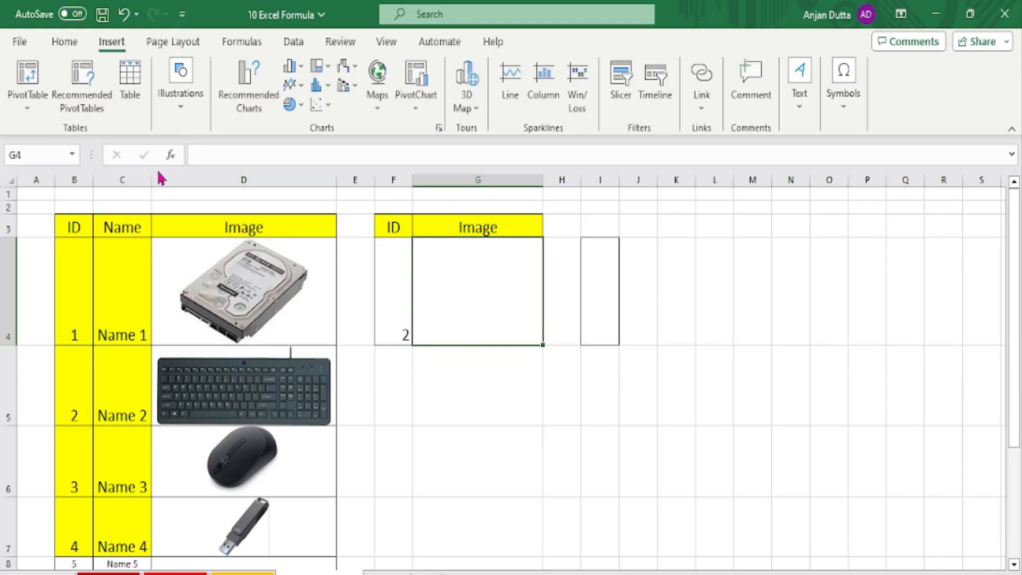
Set the font size of the lookup result cell G4 to 20.
{"action": "left_click", "coordinate": [64, 43]}
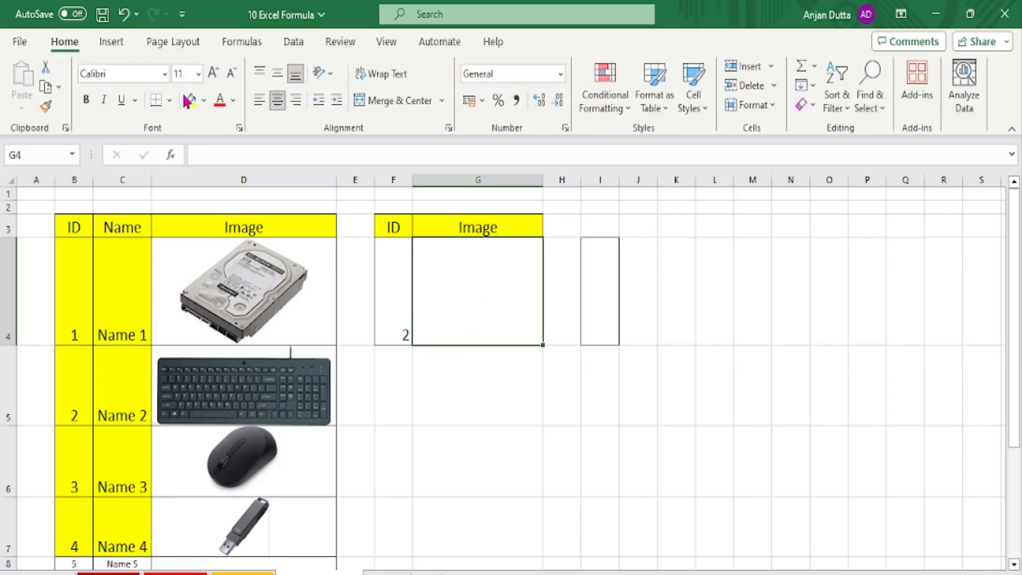
{"action": "left_click", "coordinate": [190, 74]}
{"action": "type", "text": "20"}
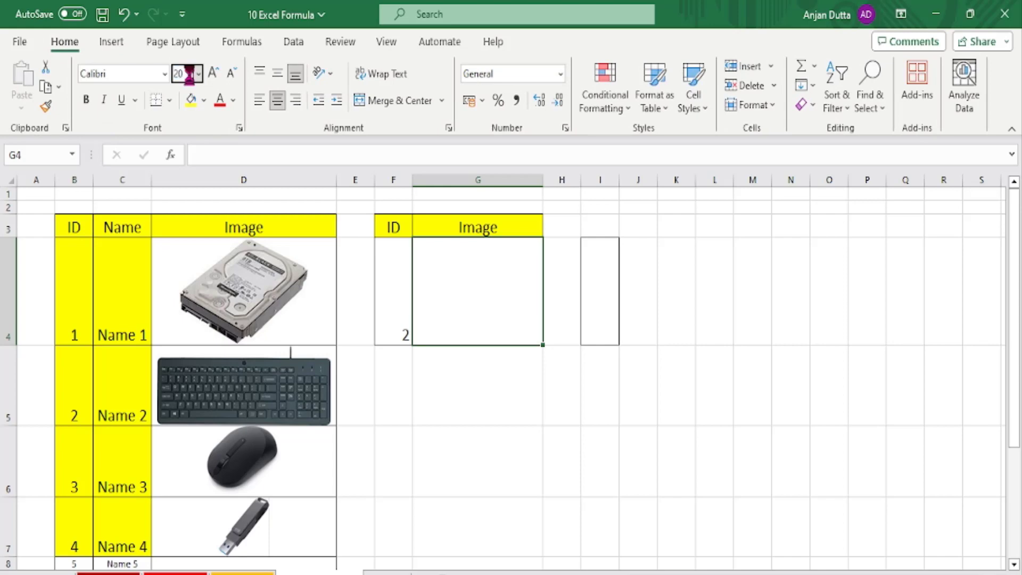
{"action": "key", "text": "Return"}
Begin an XLOOKUP formula in cell G4 with F4 as the lookup value and B4:B7 as the lookup array.
{"action": "type", "text": "="}
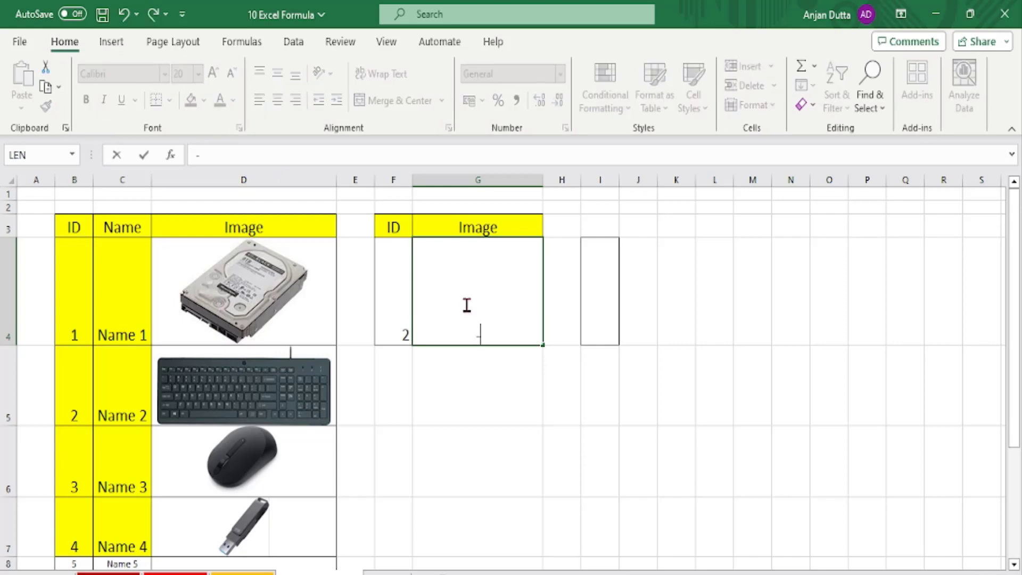
{"action": "type", "text": "xlook"}
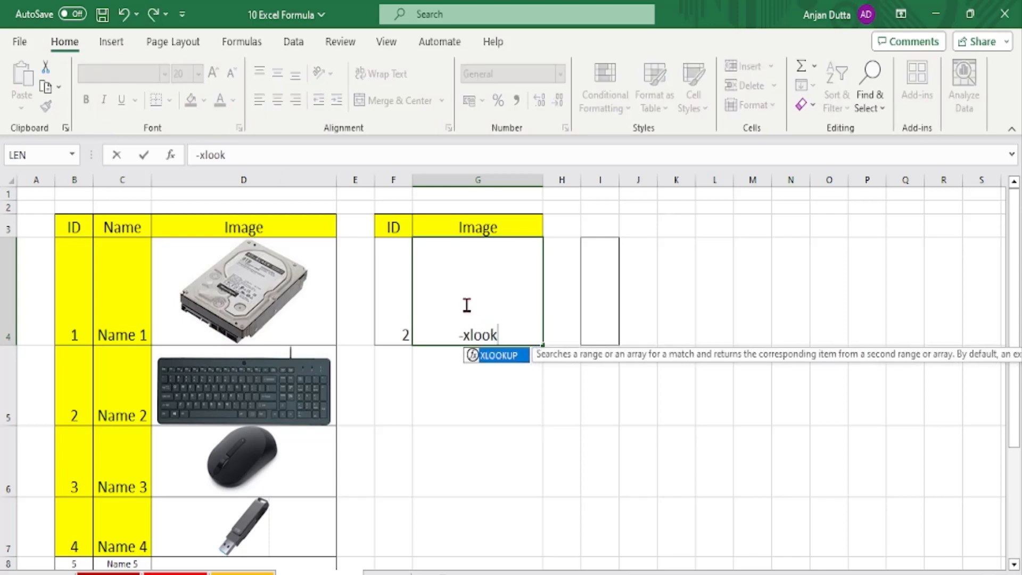
{"action": "type", "text": "up"}
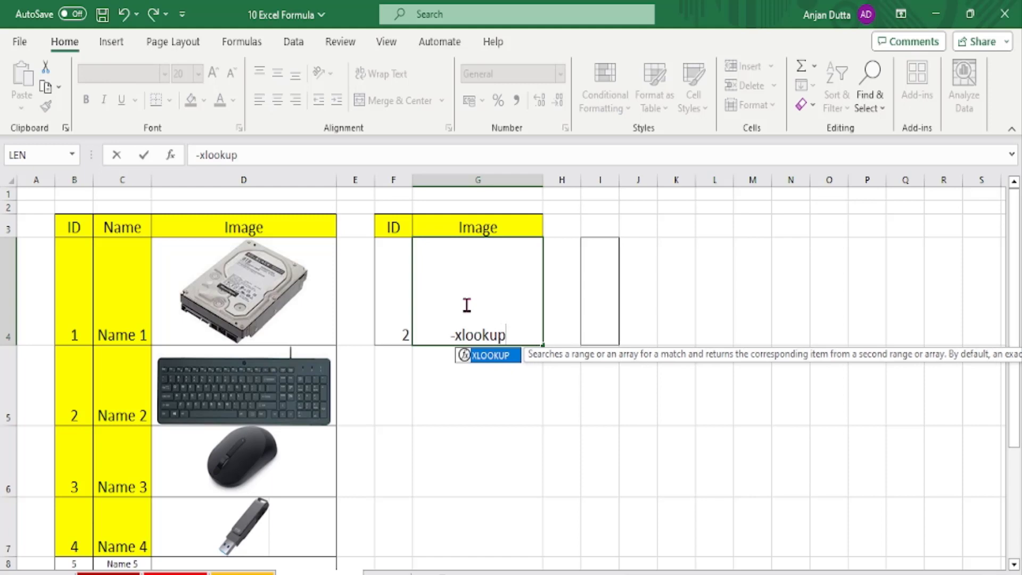
{"action": "type", "text": "("}
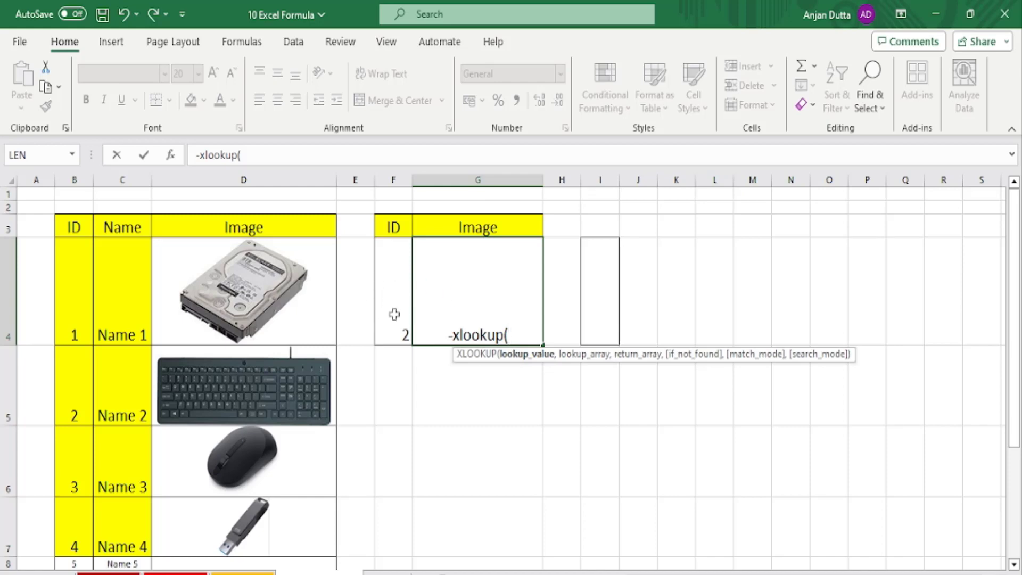
{"action": "left_click", "coordinate": [379, 320]}
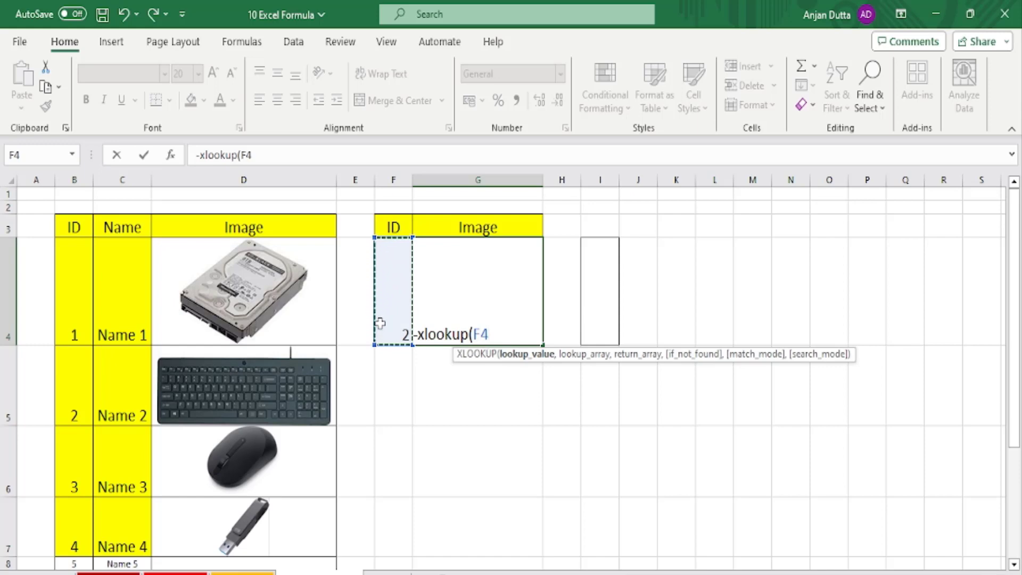
{"action": "type", "text": ","}
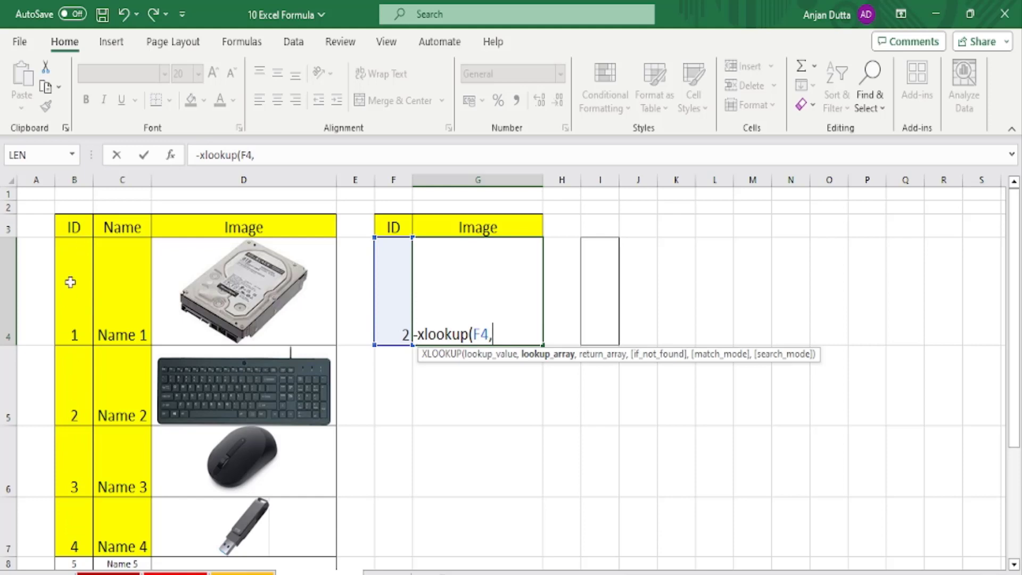
{"action": "left_click_drag", "start_coordinate": [70, 282], "coordinate": [85, 529]}
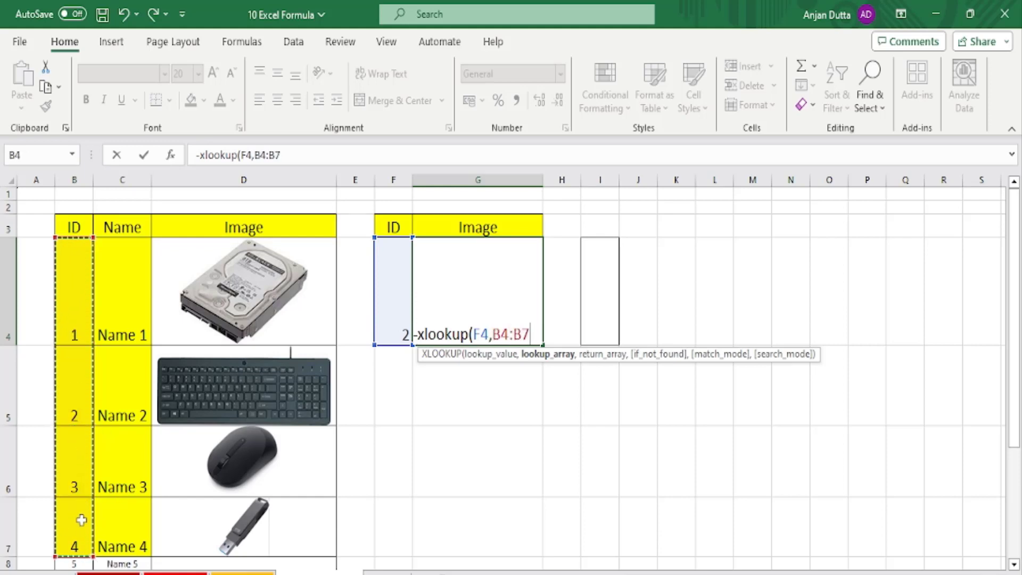
{"action": "type", "text": ","}
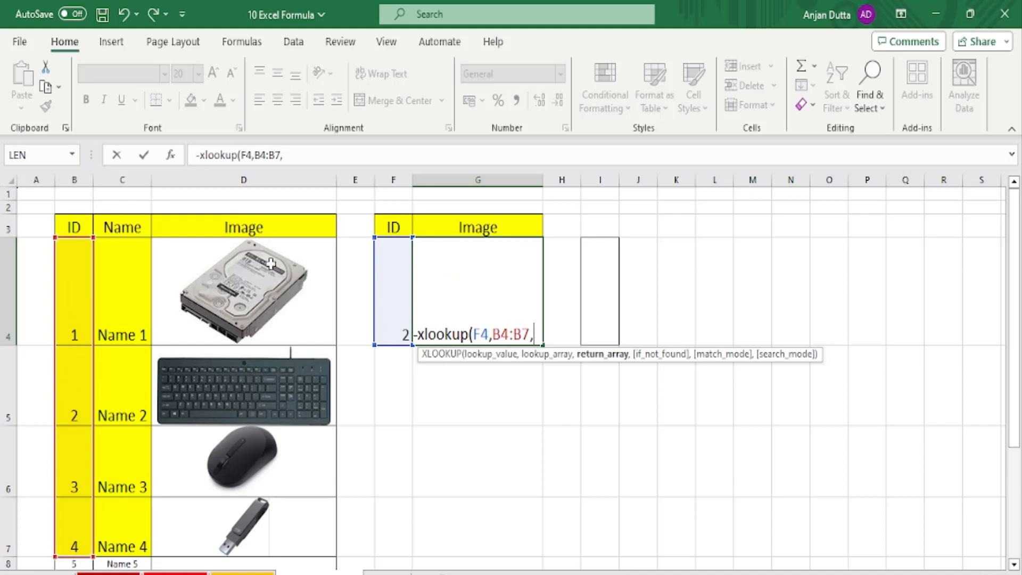
Add the image range D4:D7 as the XLOOKUP return array and close the formula's parenthesis.
{"action": "left_click_drag", "start_coordinate": [261, 296], "coordinate": [293, 303]}
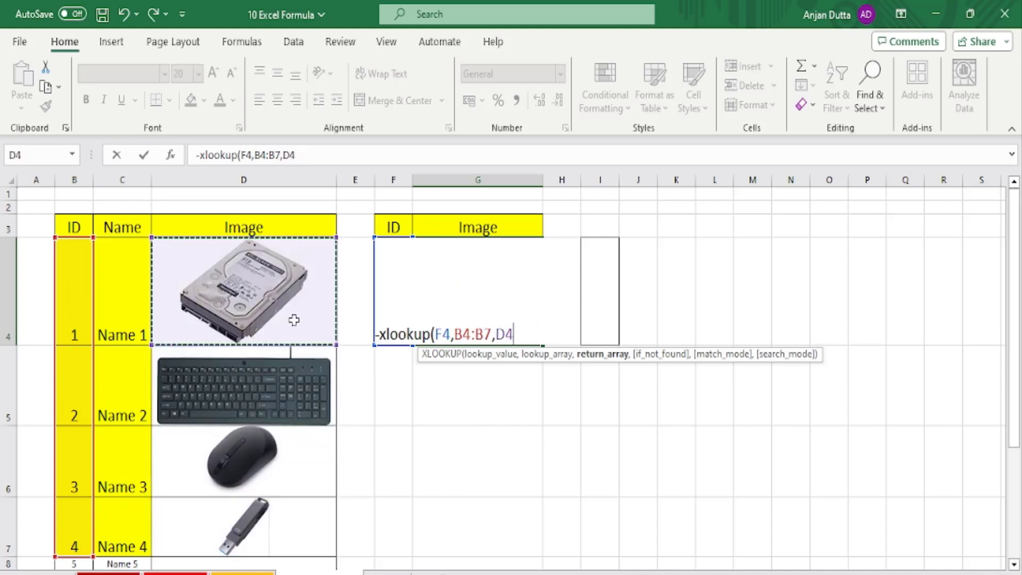
{"action": "key", "text": "shift+Down"}
{"action": "key", "text": "shift+Down"}
{"action": "key", "text": "shift+Down"}
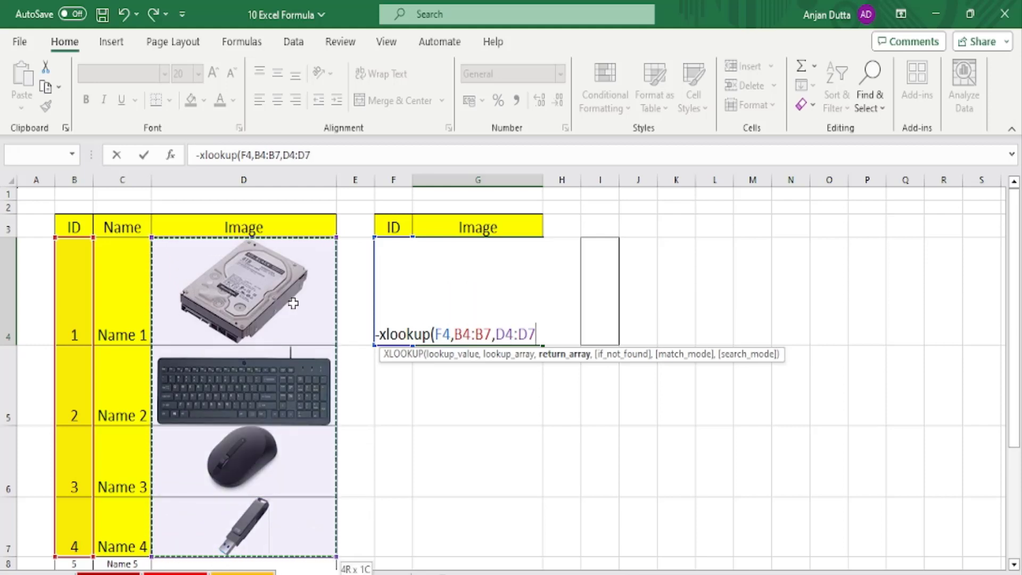
{"action": "type", "text": ")"}
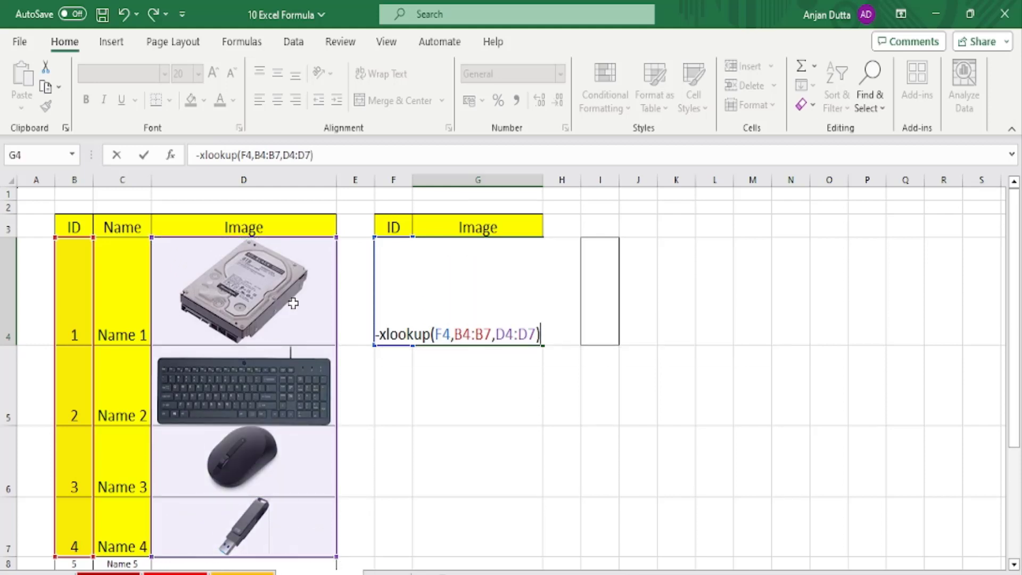
Make the lookup value and lookup array in the XLOOKUP formula absolute, as $F$4 and $B$4:$B$7.
{"action": "left_click", "coordinate": [444, 334]}
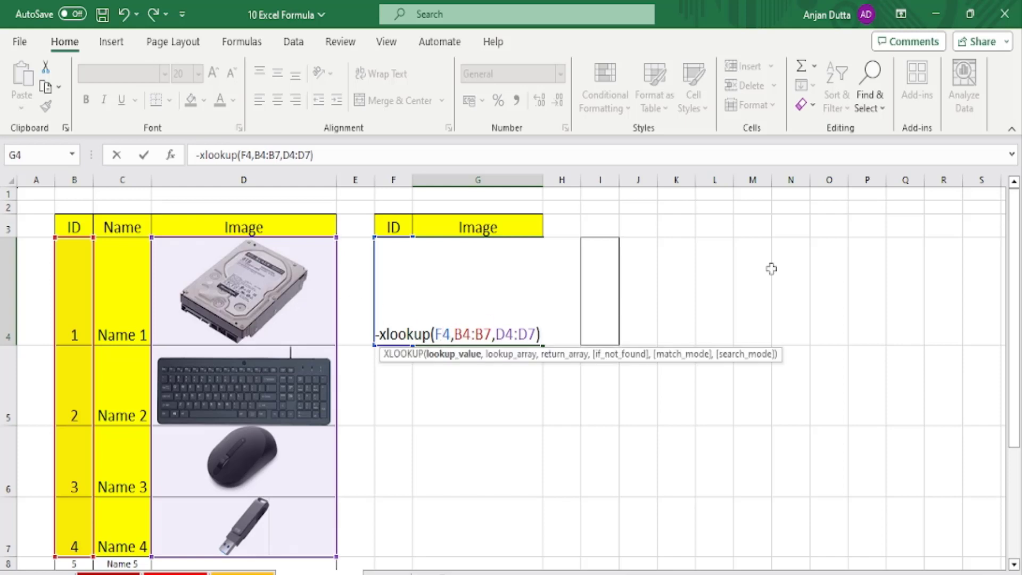
{"action": "key", "text": "F4"}
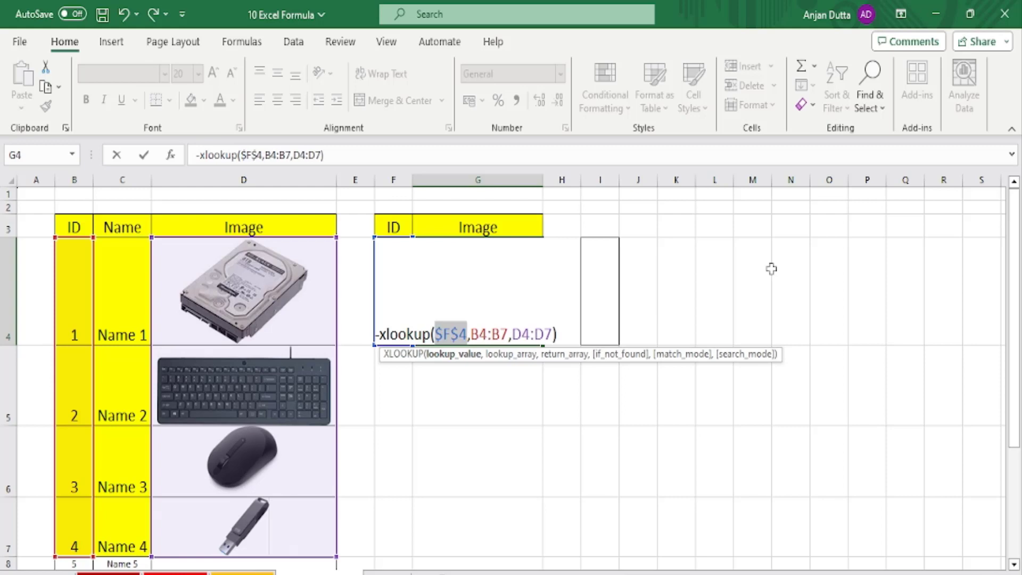
{"action": "left_click", "coordinate": [481, 334]}
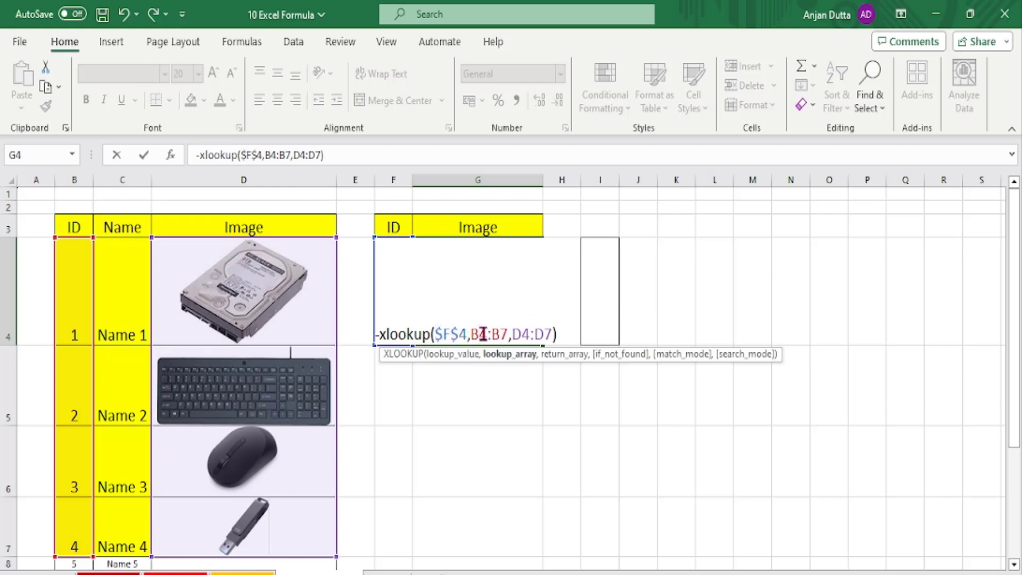
{"action": "key", "text": "F4"}
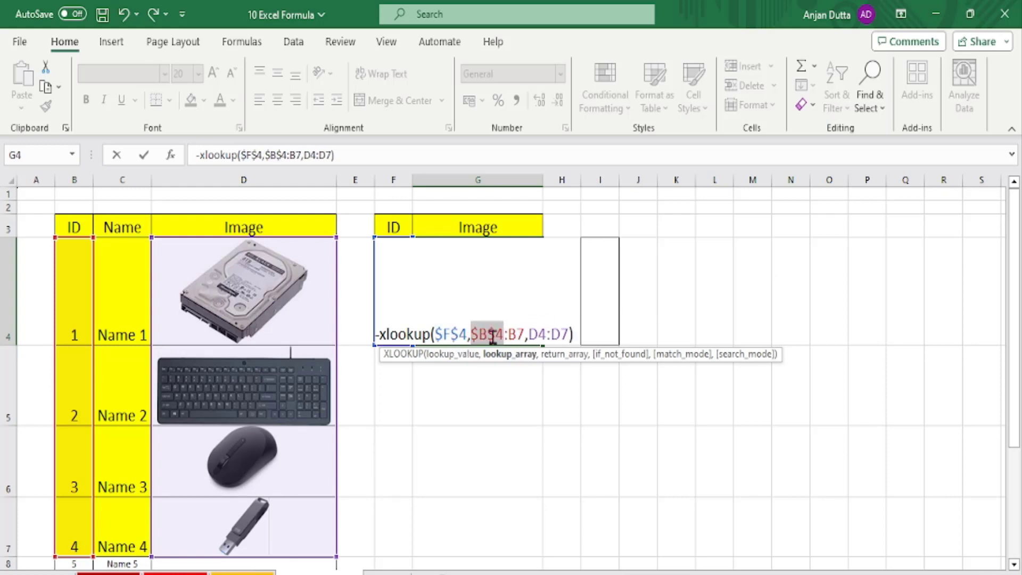
{"action": "left_click", "coordinate": [516, 333]}
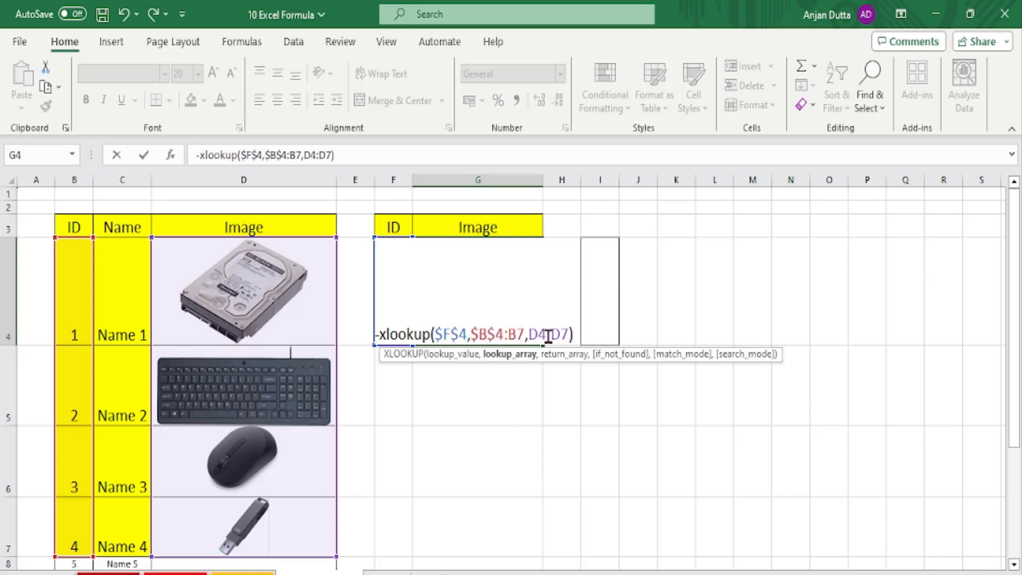
{"action": "key", "text": "F4"}
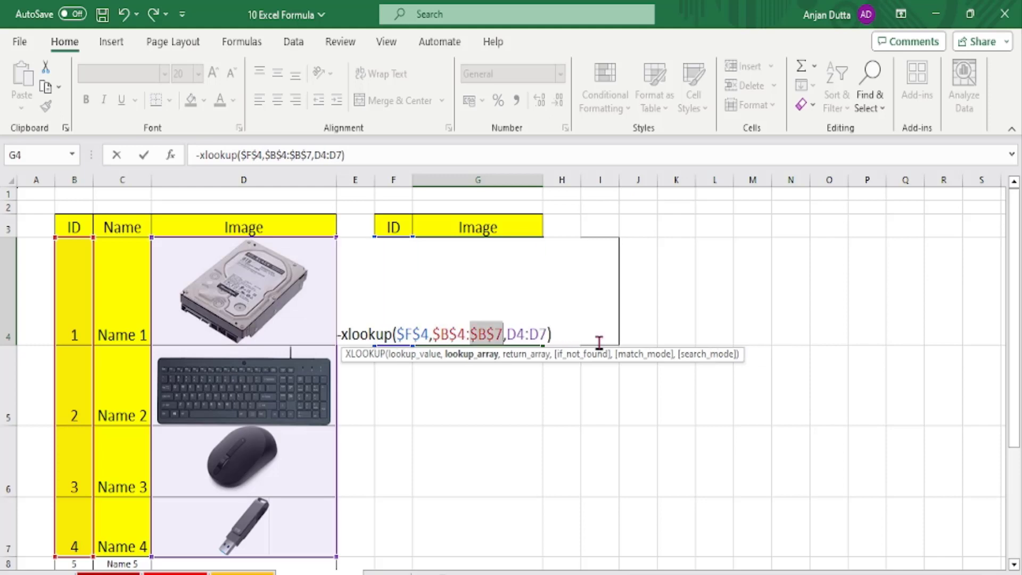
Make the return array absolute as $D$4:$D$7 and commit the XLOOKUP formula in G4.
{"action": "left_click", "coordinate": [536, 331]}
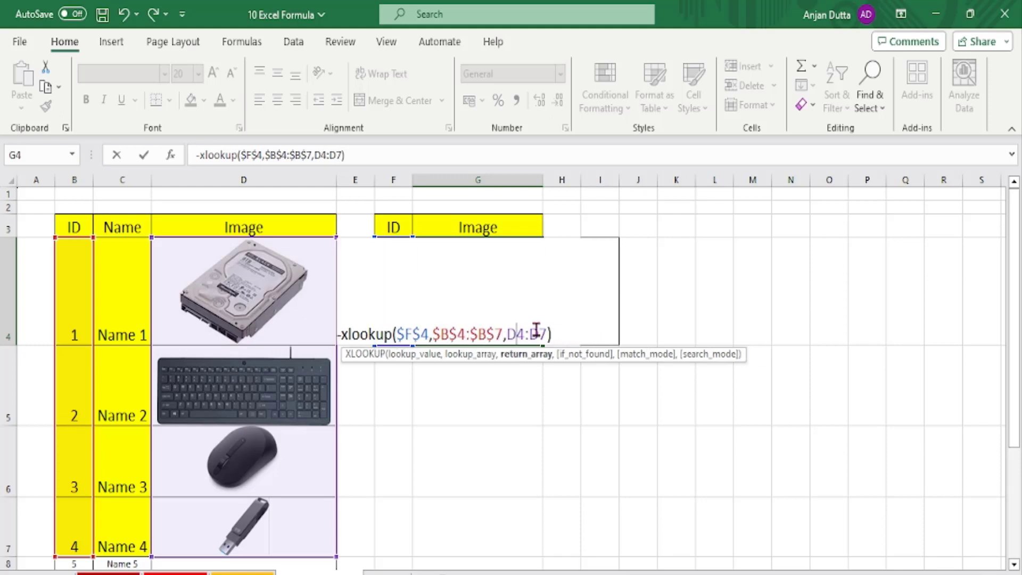
{"action": "key", "text": "F4"}
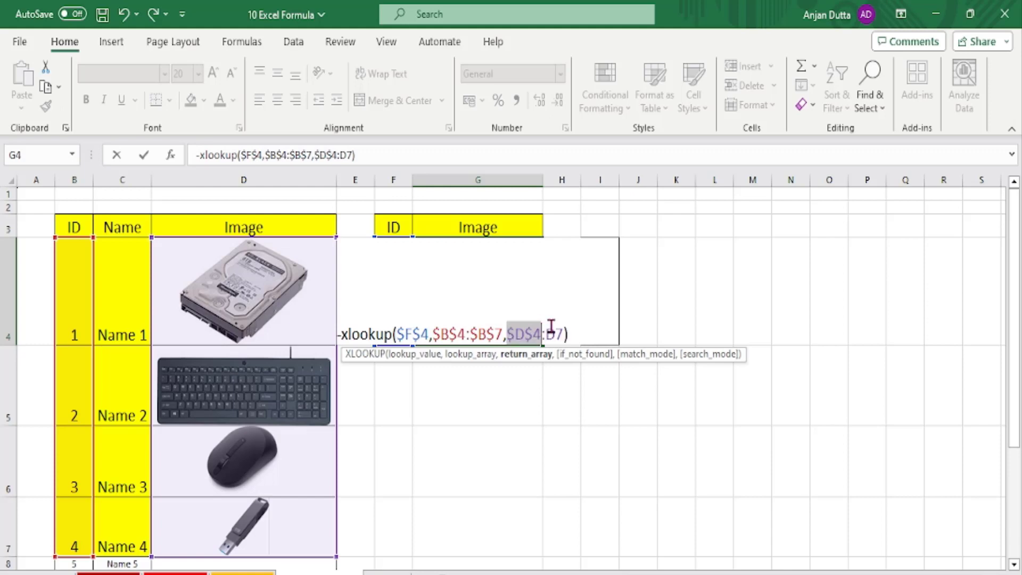
{"action": "left_click", "coordinate": [554, 332]}
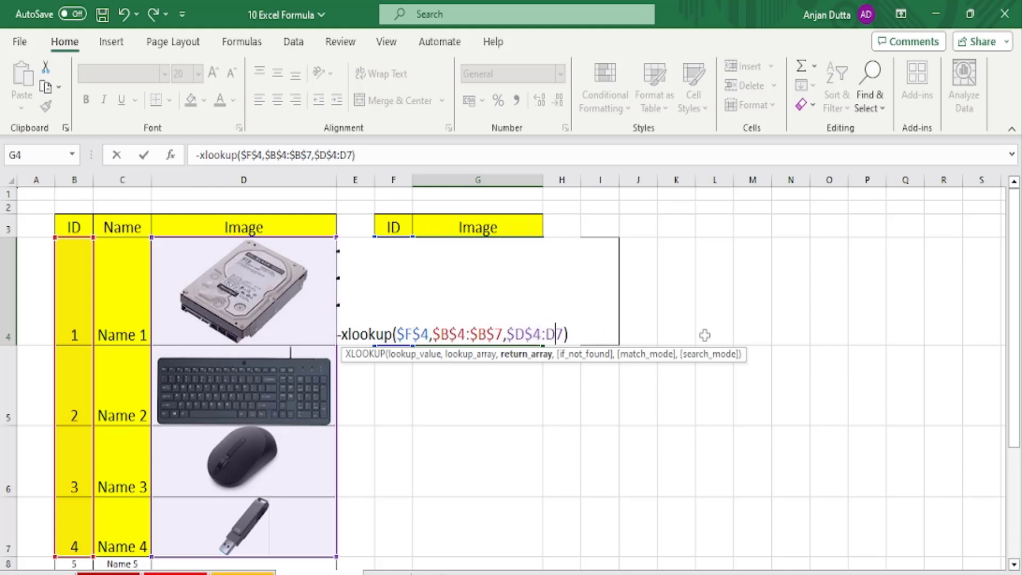
{"action": "key", "text": "F4"}
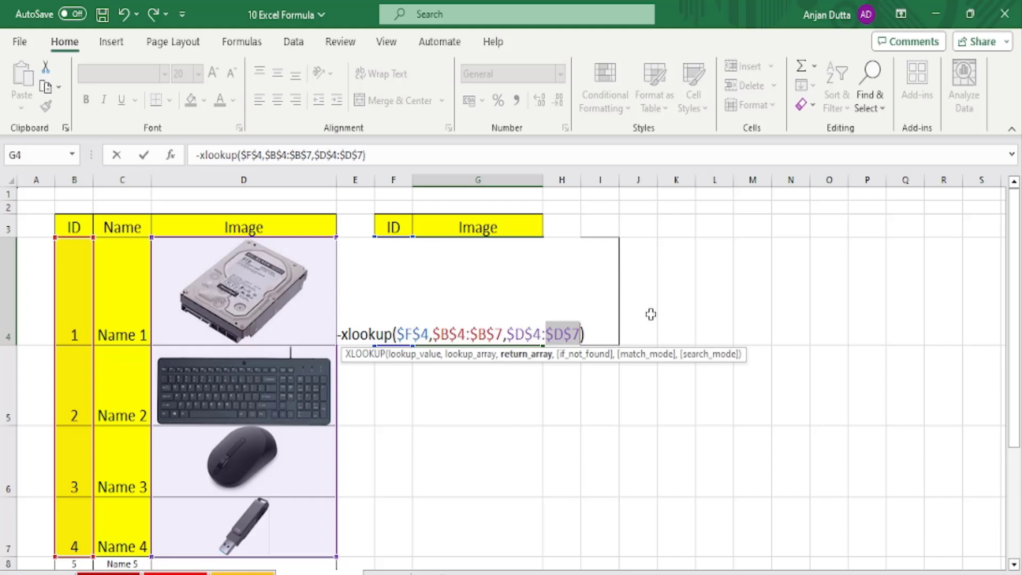
{"action": "key", "text": "Right"}
{"action": "key", "text": "Right"}
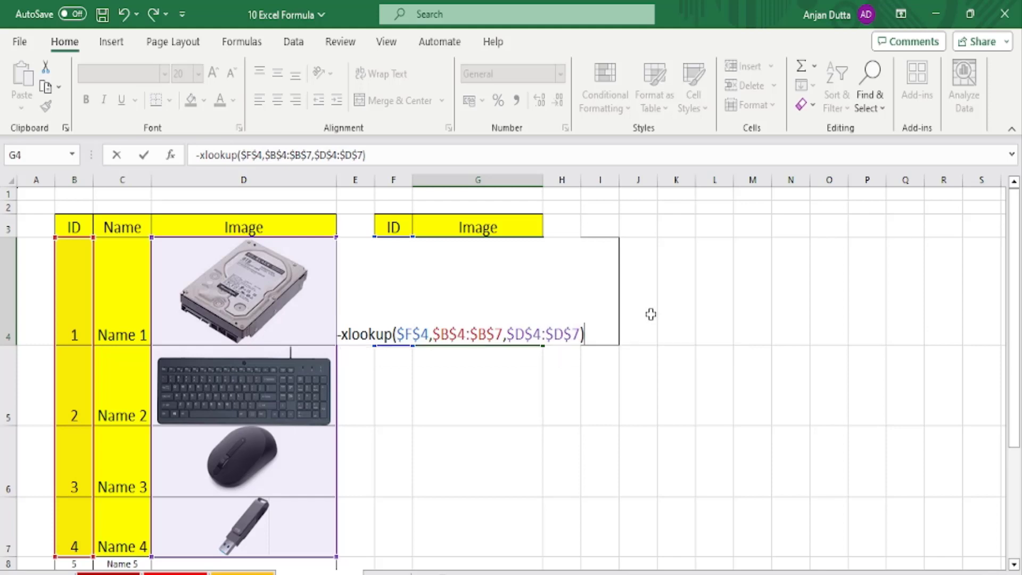
{"action": "key", "text": "Return"}
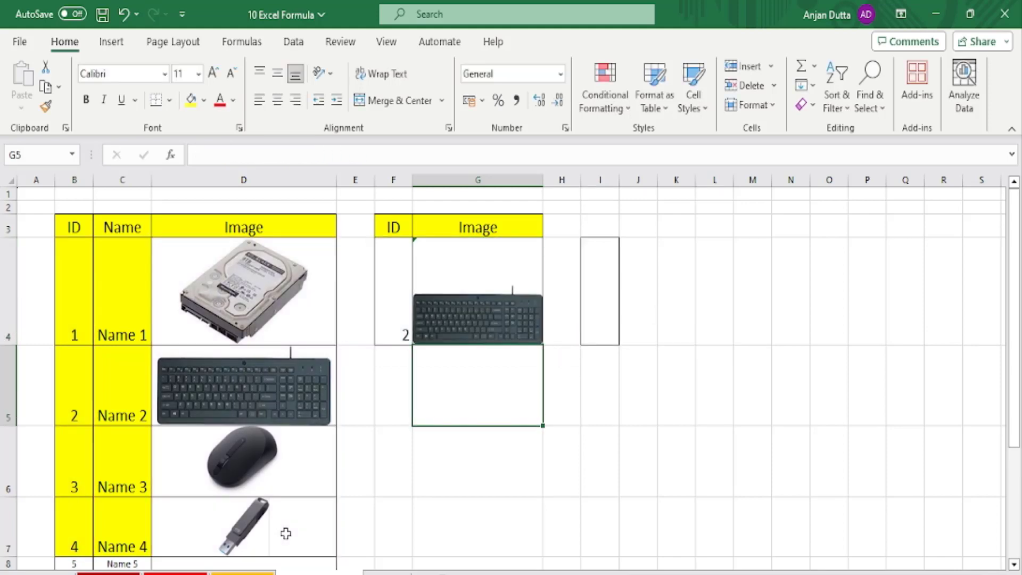
Set the lookup ID in cell F4 to 1 to test the image formula in G4.
{"action": "left_click", "coordinate": [489, 296]}
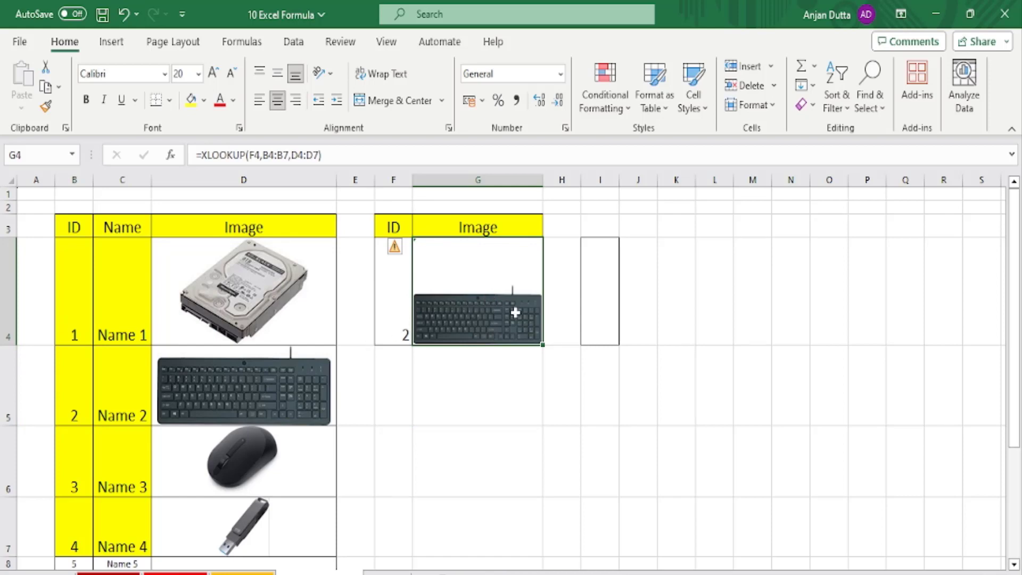
{"action": "left_click", "coordinate": [377, 321]}
{"action": "type", "text": "1"}
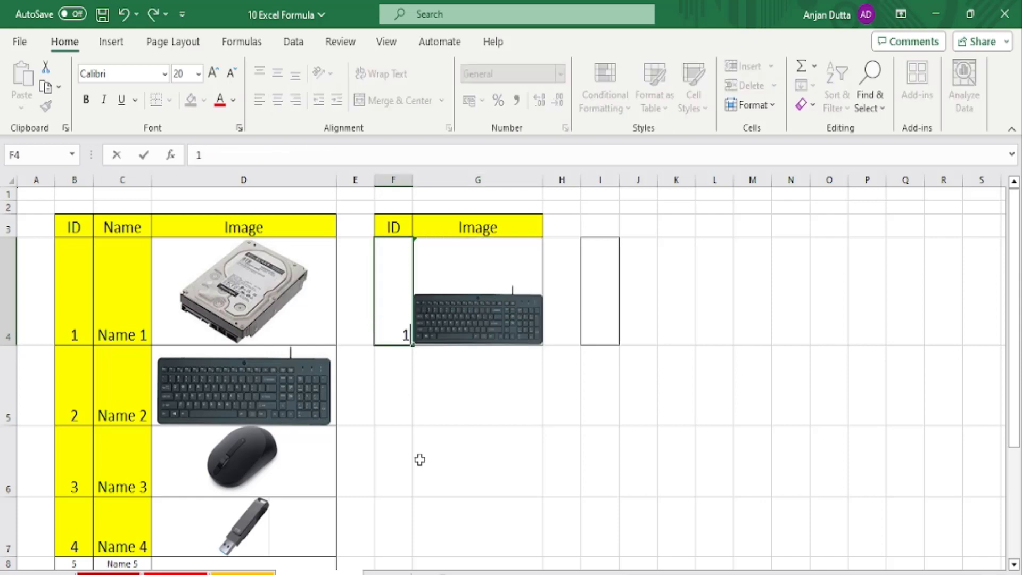
{"action": "left_click", "coordinate": [424, 405]}
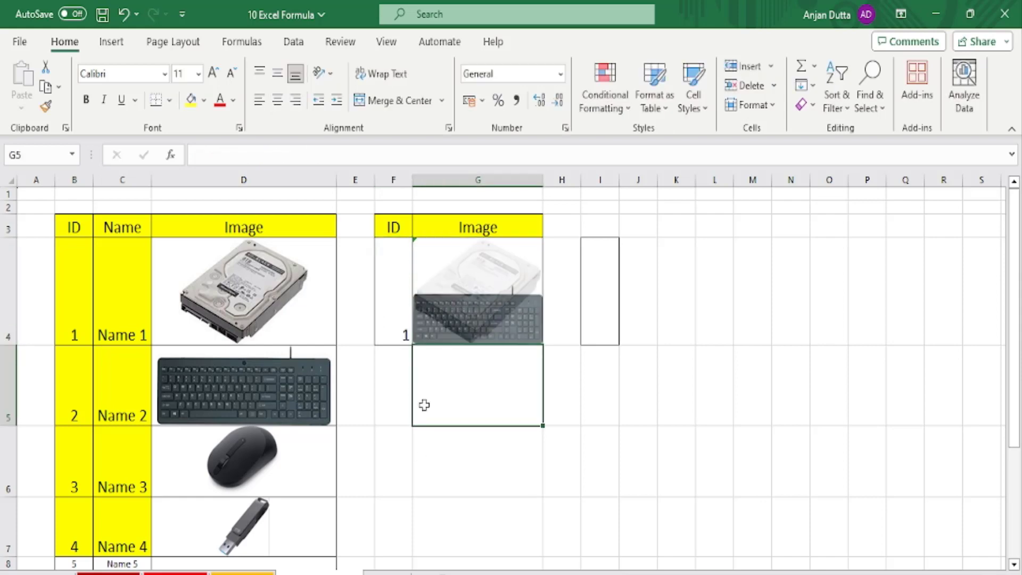
Test the XLOOKUP image formula by setting the ID in cell F4 to 3, 1, 4 and 2 in turn.
{"action": "left_click", "coordinate": [381, 320]}
{"action": "left_click", "coordinate": [461, 287]}
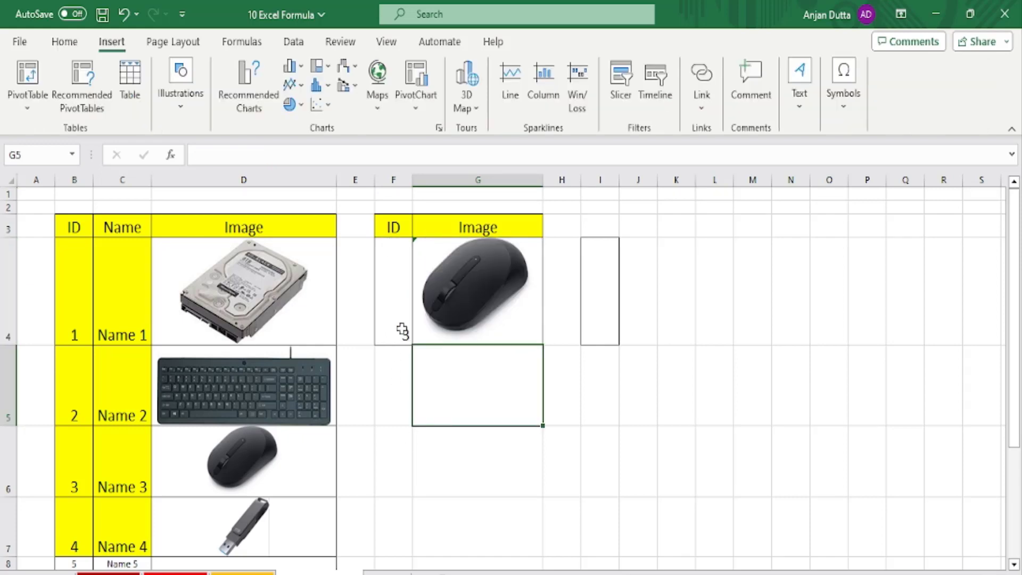
{"action": "left_click", "coordinate": [402, 330]}
{"action": "type", "text": "1"}
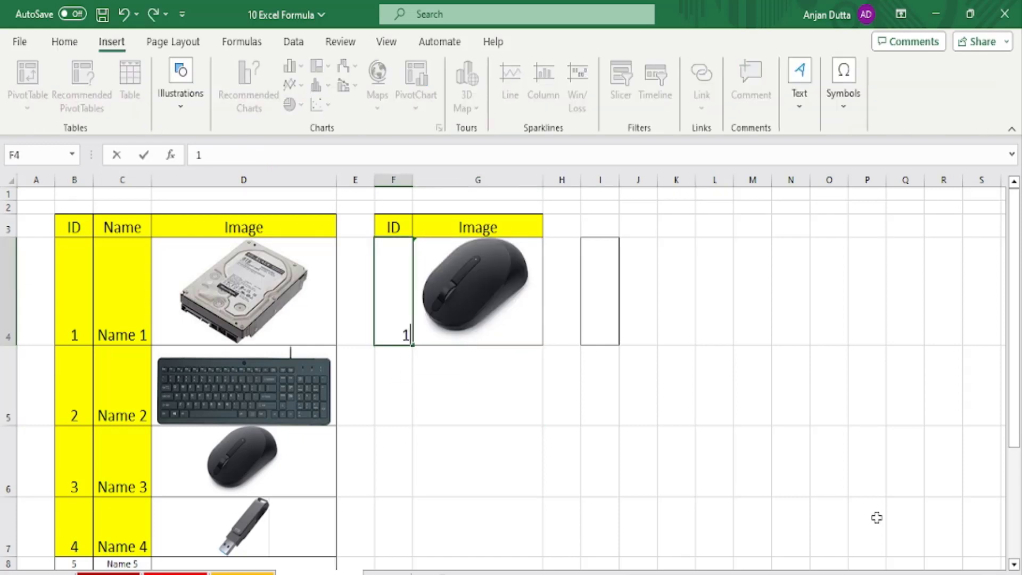
{"action": "left_click", "coordinate": [694, 517]}
{"action": "left_click", "coordinate": [402, 328]}
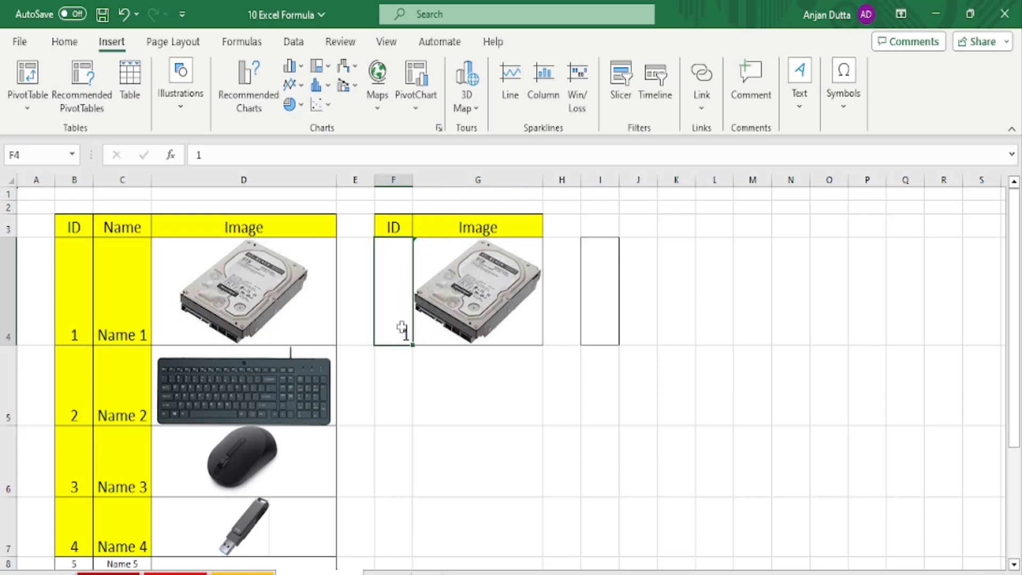
{"action": "type", "text": "4"}
{"action": "left_click", "coordinate": [665, 503]}
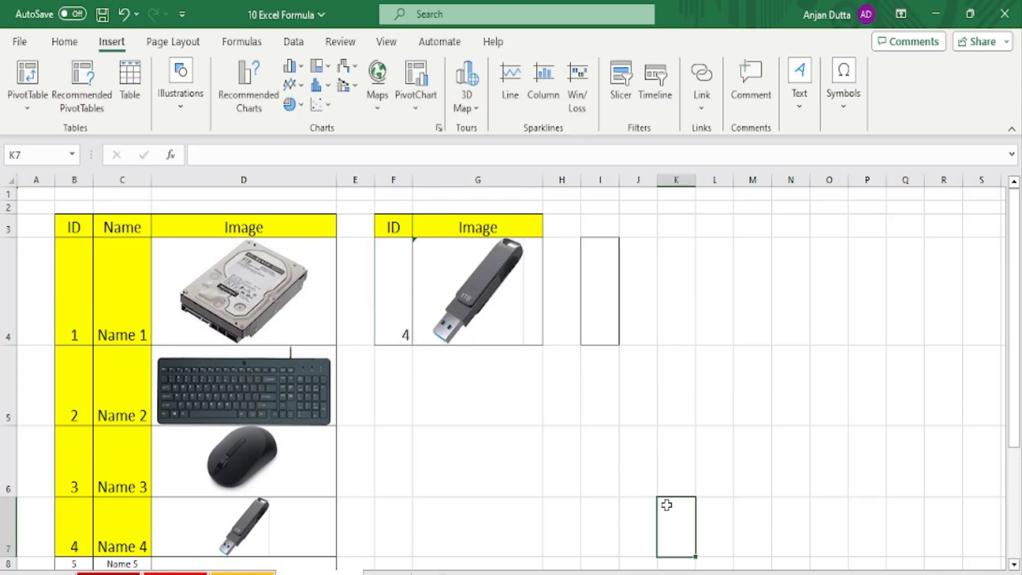
{"action": "left_click", "coordinate": [394, 326]}
{"action": "type", "text": "2"}
{"action": "left_click", "coordinate": [574, 454]}
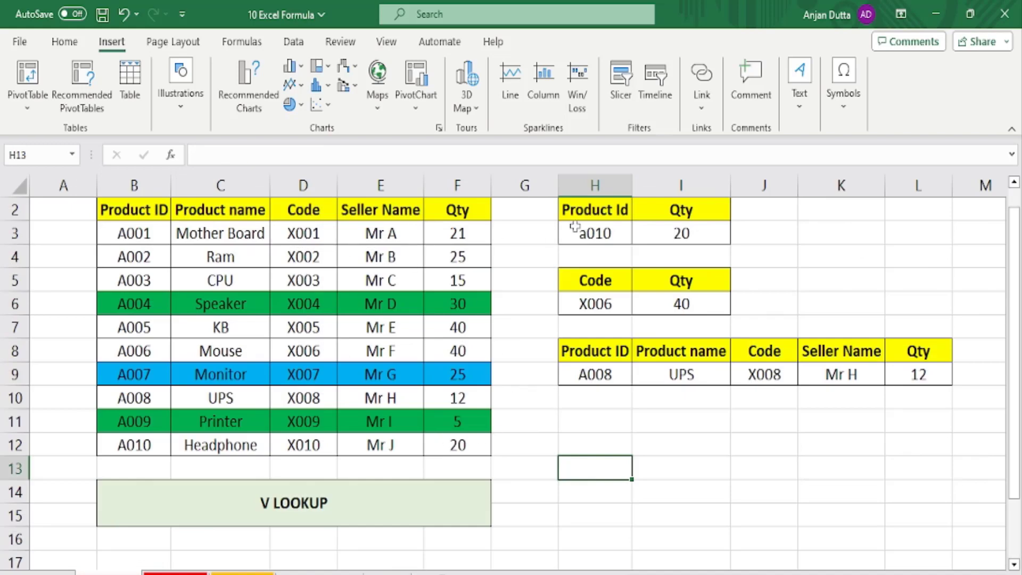
On the V LOOKUP sheet, examine the Product ID lookup tables in H2:L9 against the product table's name, code, seller and quantity columns.
{"action": "left_click", "coordinate": [574, 227]}
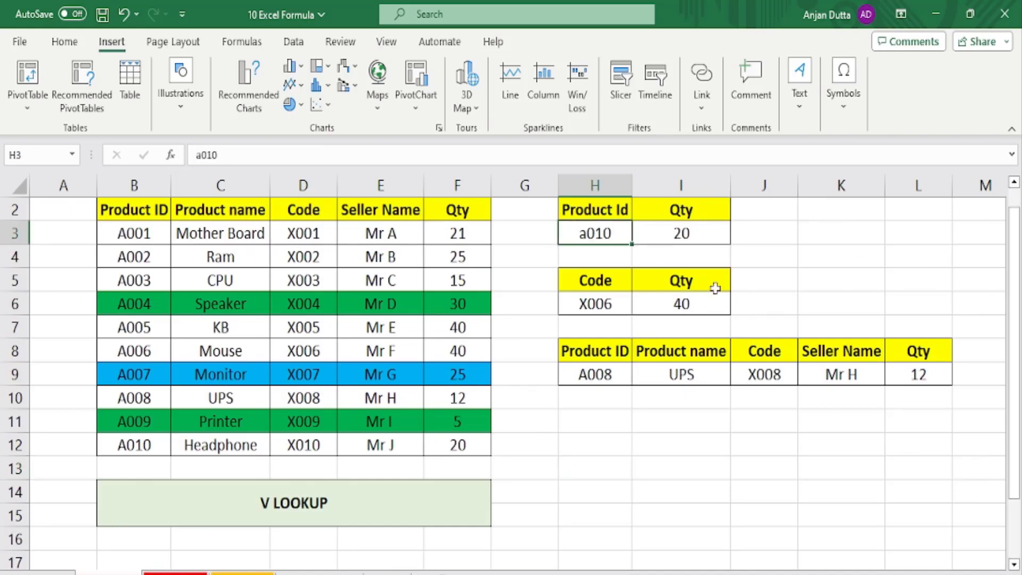
{"action": "left_click", "coordinate": [573, 376]}
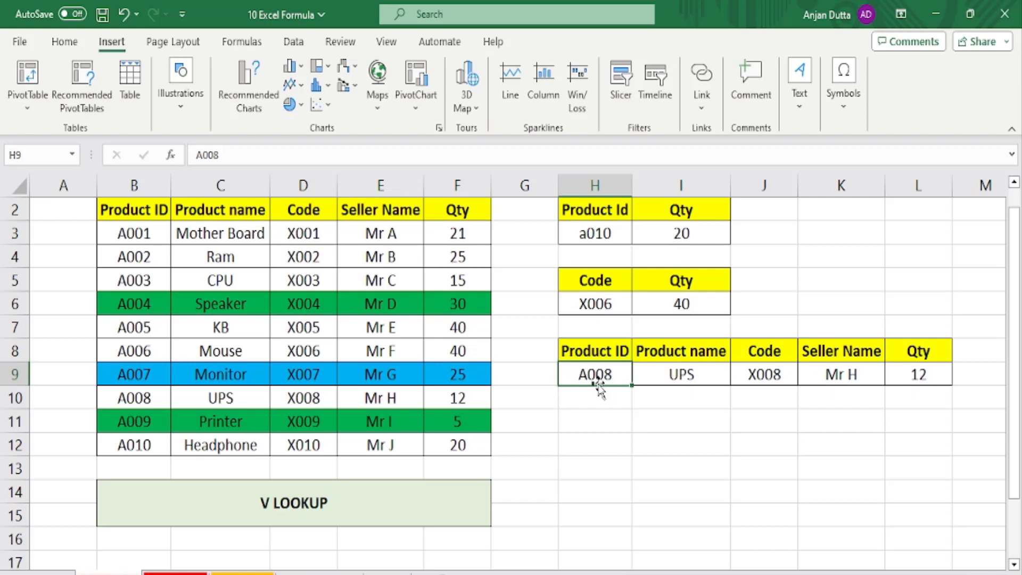
{"action": "left_click", "coordinate": [212, 396]}
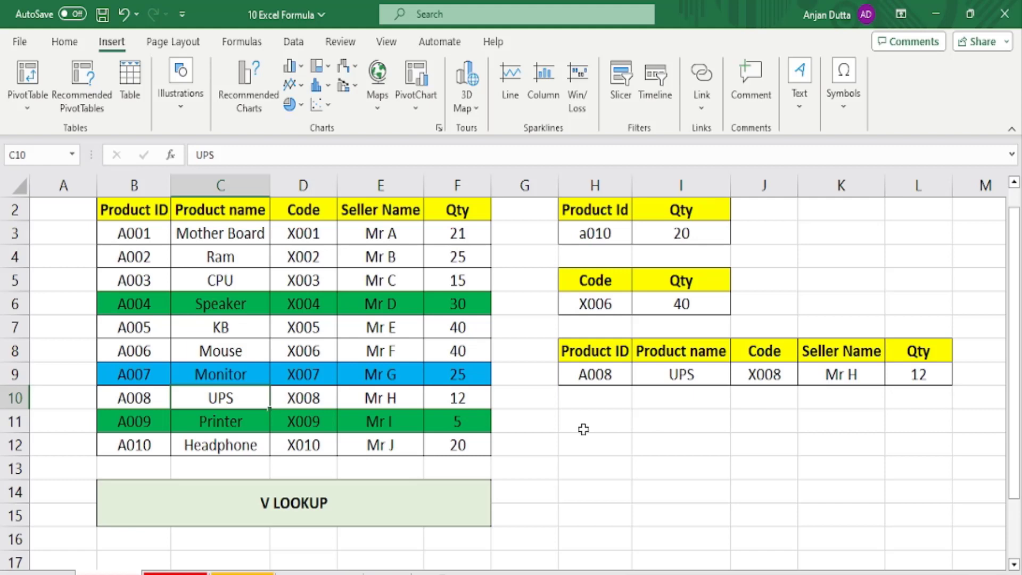
{"action": "left_click", "coordinate": [597, 376]}
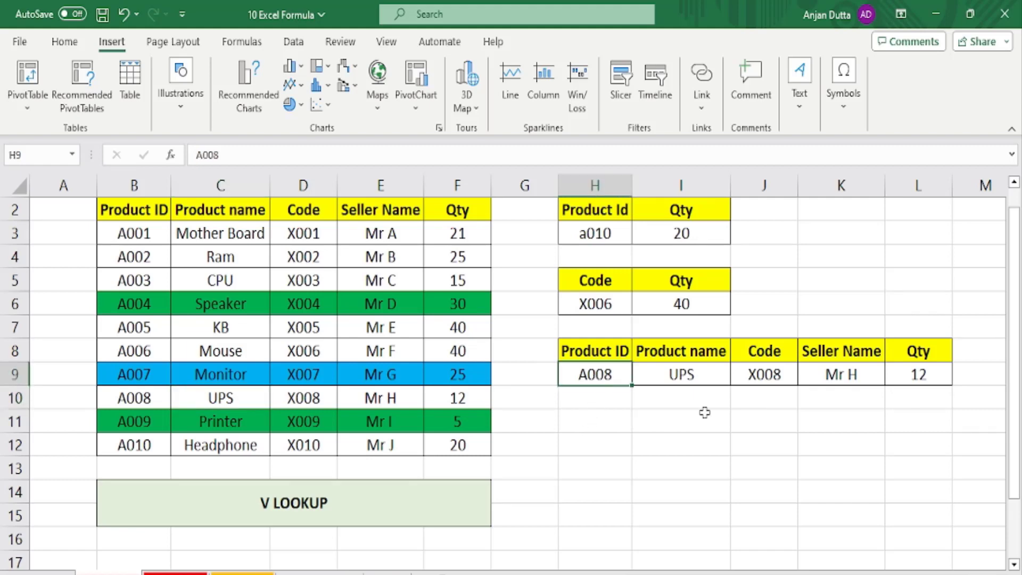
{"action": "left_click_drag", "start_coordinate": [579, 373], "coordinate": [609, 402]}
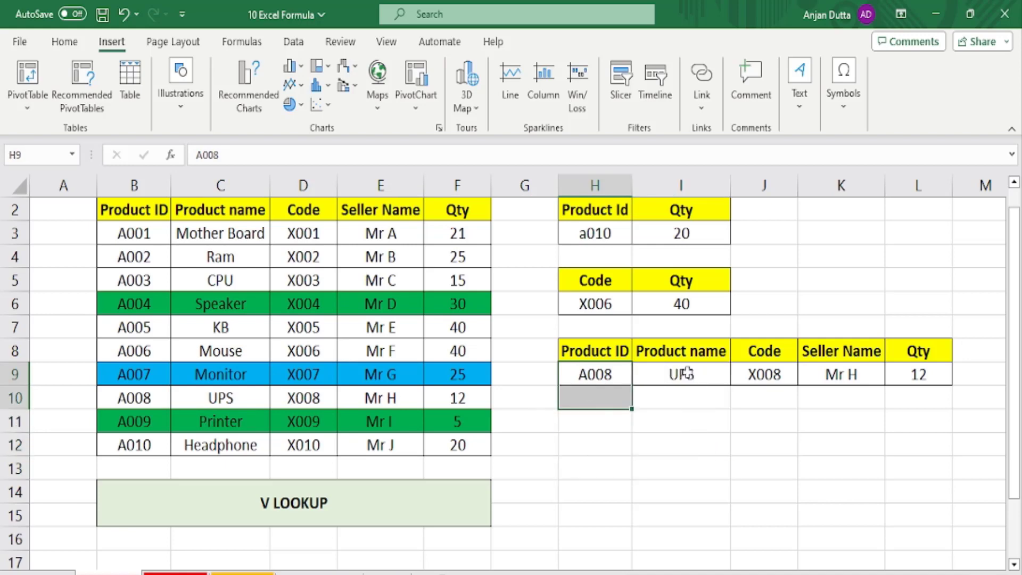
{"action": "left_click", "coordinate": [202, 406]}
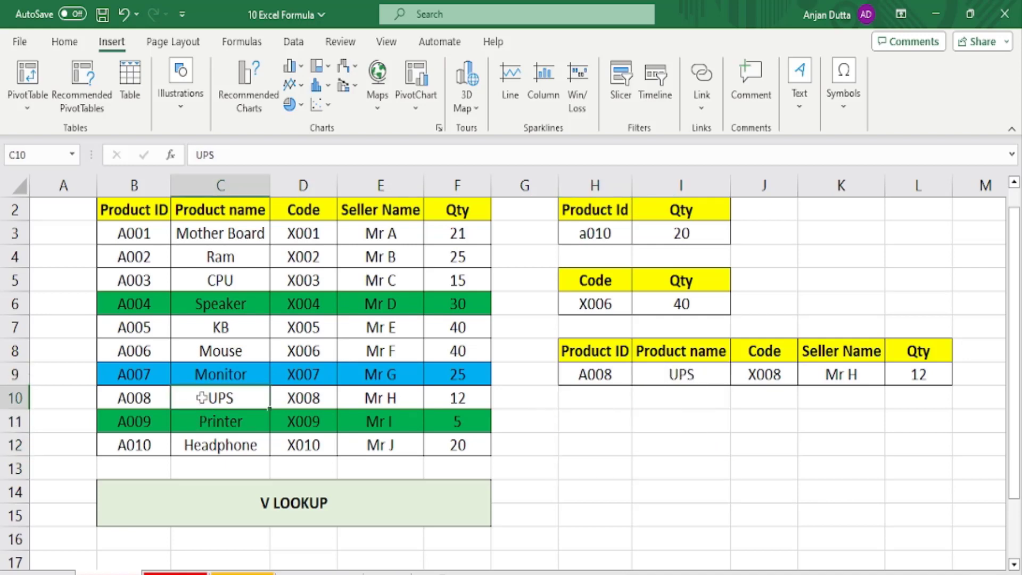
{"action": "left_click_drag", "start_coordinate": [212, 233], "coordinate": [212, 443]}
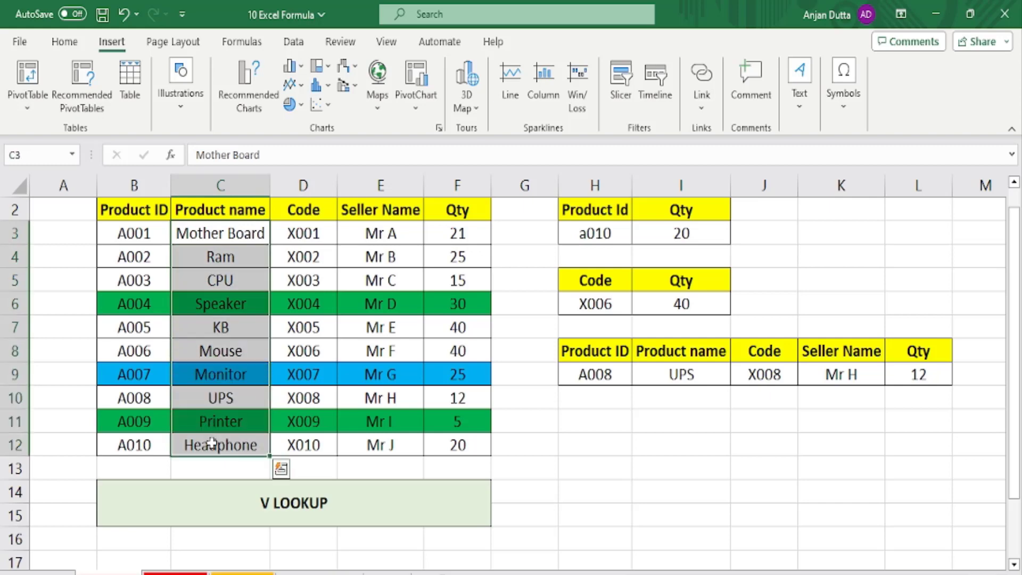
{"action": "left_click", "coordinate": [218, 404]}
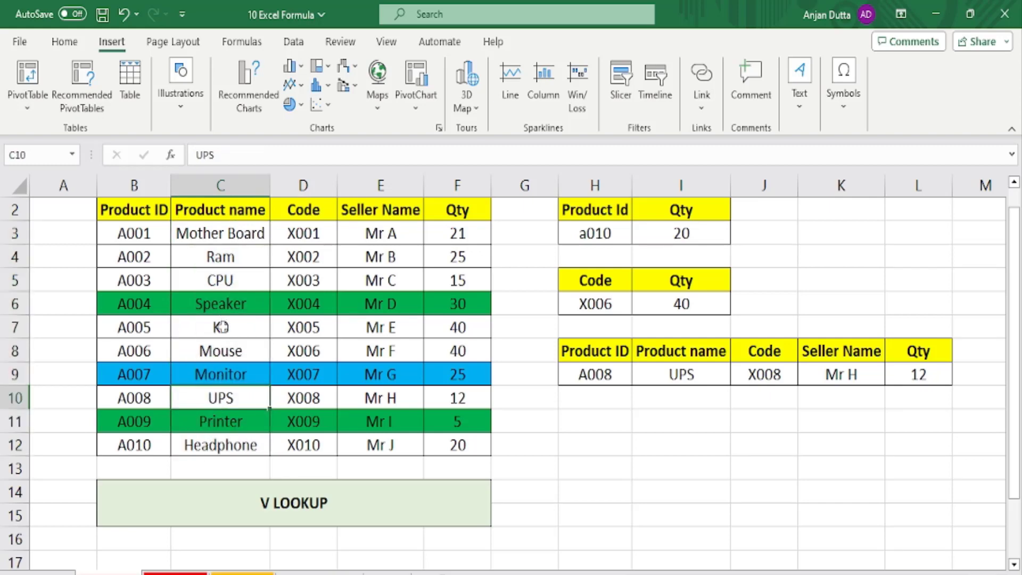
{"action": "left_click", "coordinate": [221, 327]}
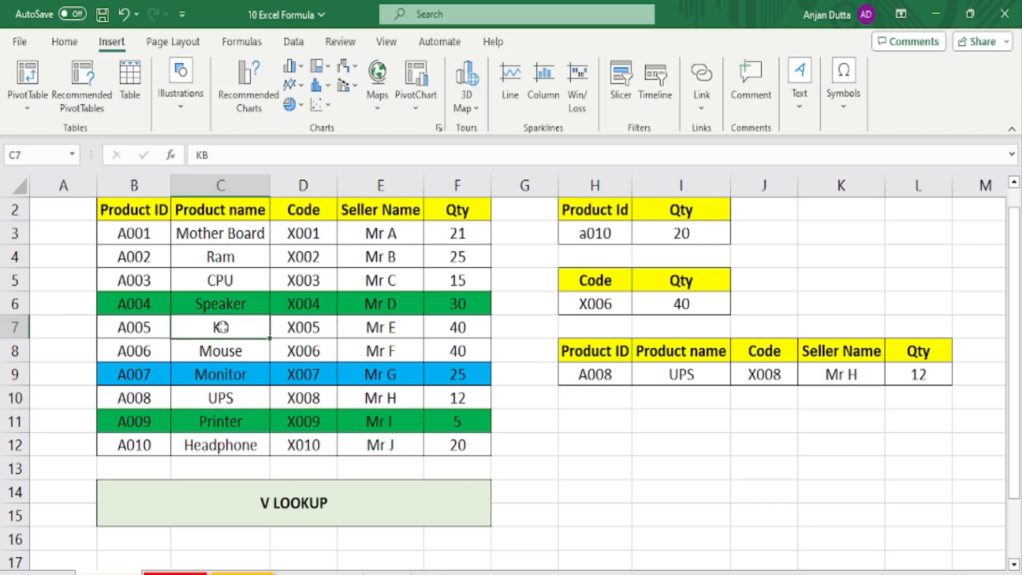
{"action": "left_click", "coordinate": [228, 442]}
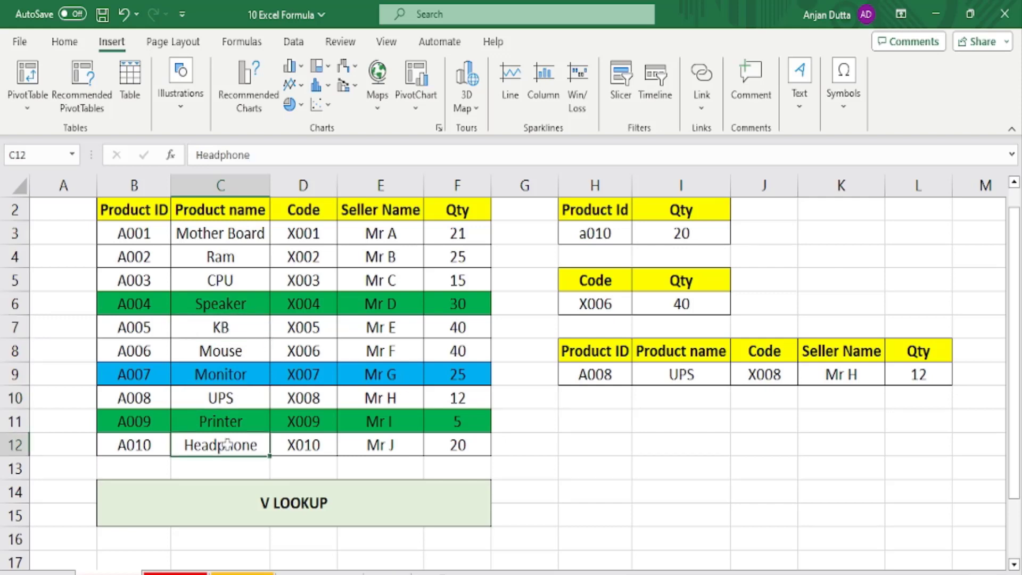
{"action": "left_click", "coordinate": [231, 261]}
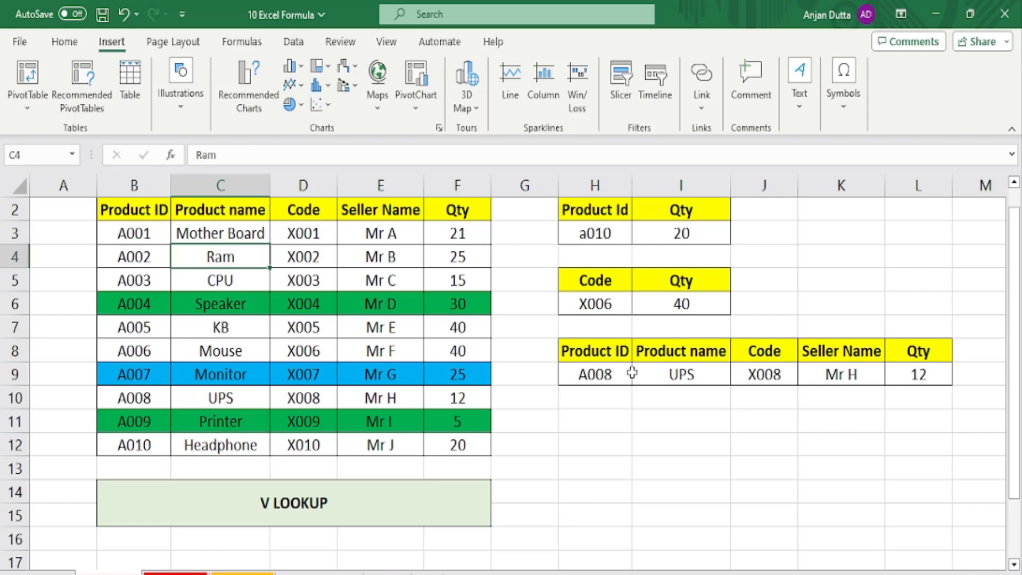
{"action": "left_click_drag", "start_coordinate": [580, 372], "coordinate": [920, 367]}
{"action": "left_click_drag", "start_coordinate": [579, 372], "coordinate": [916, 374]}
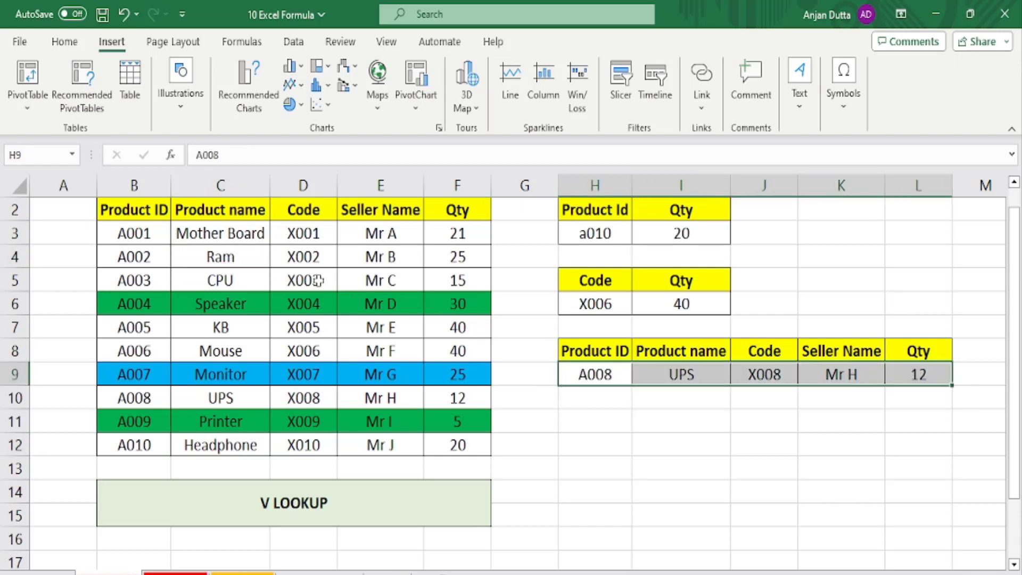
{"action": "left_click", "coordinate": [212, 236]}
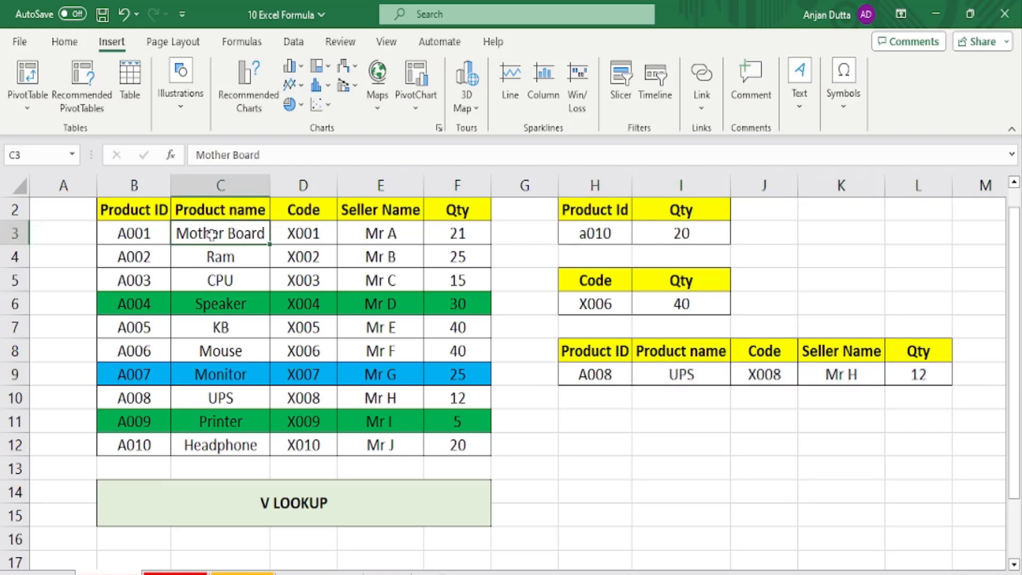
{"action": "left_click_drag", "start_coordinate": [212, 235], "coordinate": [458, 258]}
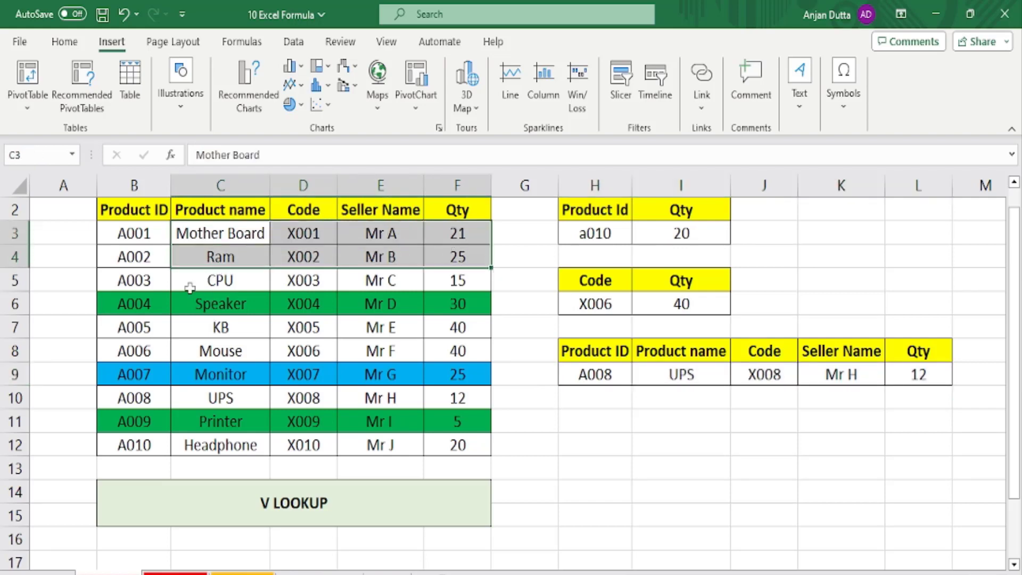
{"action": "left_click_drag", "start_coordinate": [189, 282], "coordinate": [480, 292]}
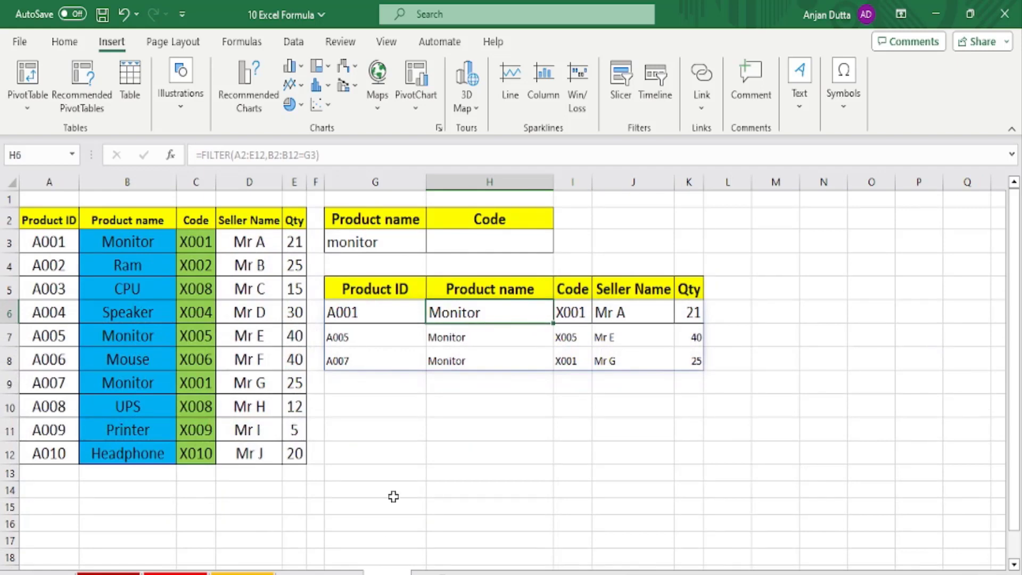
On the FILTER sheet, inspect the formula in G6 and its product name criterion in G3.
{"action": "left_click", "coordinate": [387, 313]}
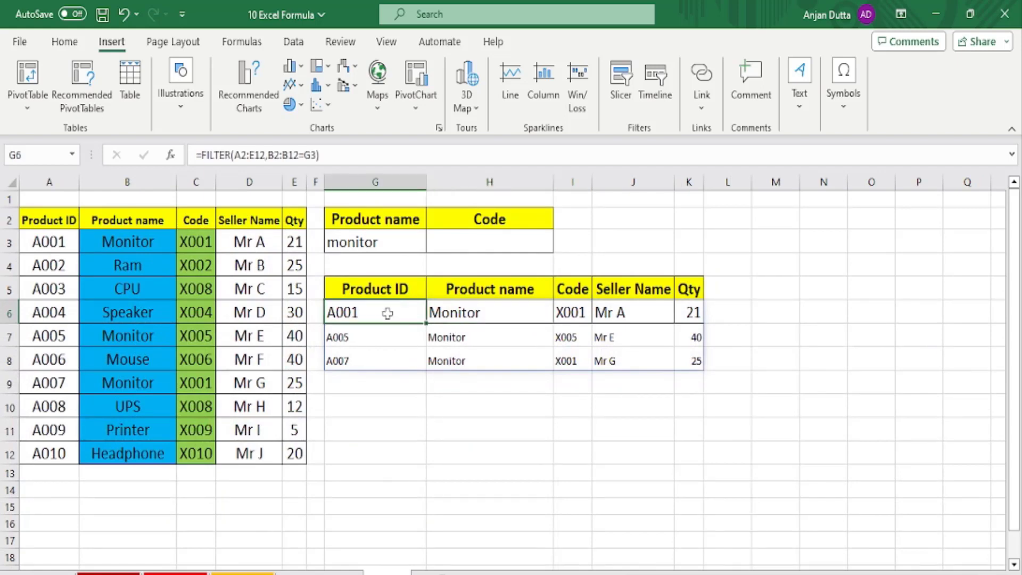
{"action": "left_click", "coordinate": [375, 241]}
{"action": "left_click", "coordinate": [367, 311]}
Change the fill of the product name, code and seller cells B3:D12 to white.
{"action": "left_click", "coordinate": [128, 241]}
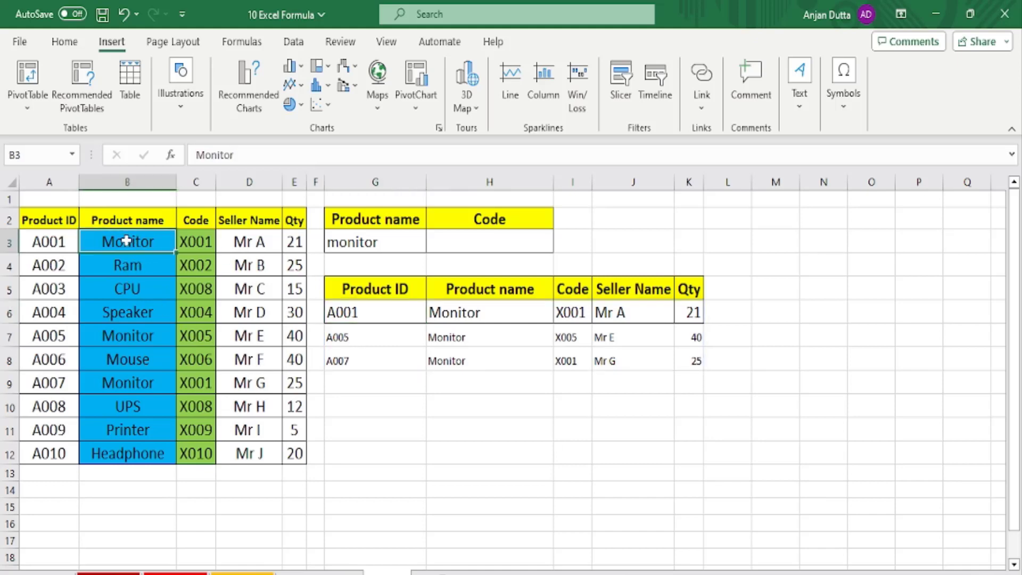
{"action": "left_click_drag", "start_coordinate": [128, 241], "coordinate": [264, 455]}
{"action": "left_click", "coordinate": [64, 42]}
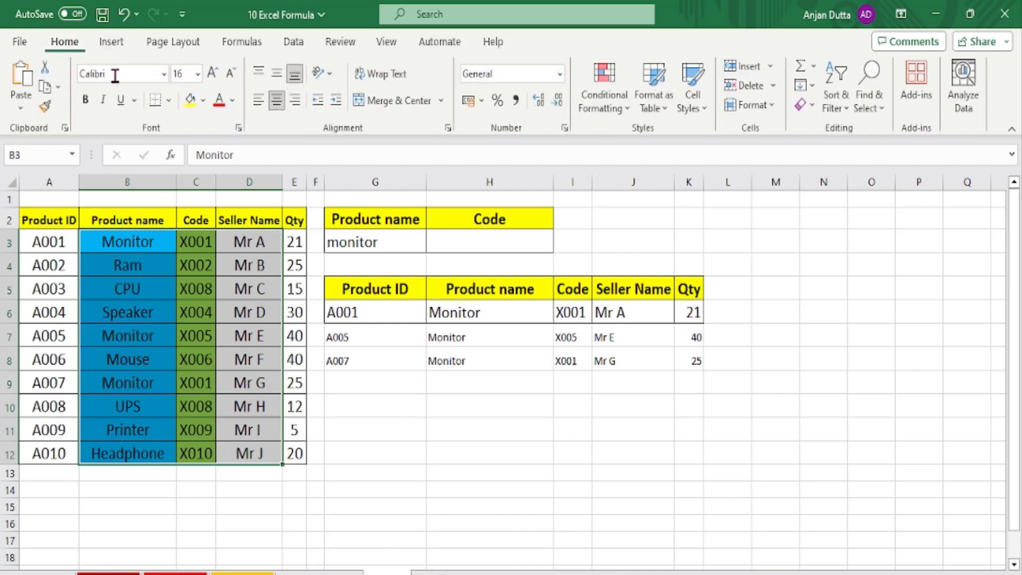
{"action": "left_click", "coordinate": [206, 100]}
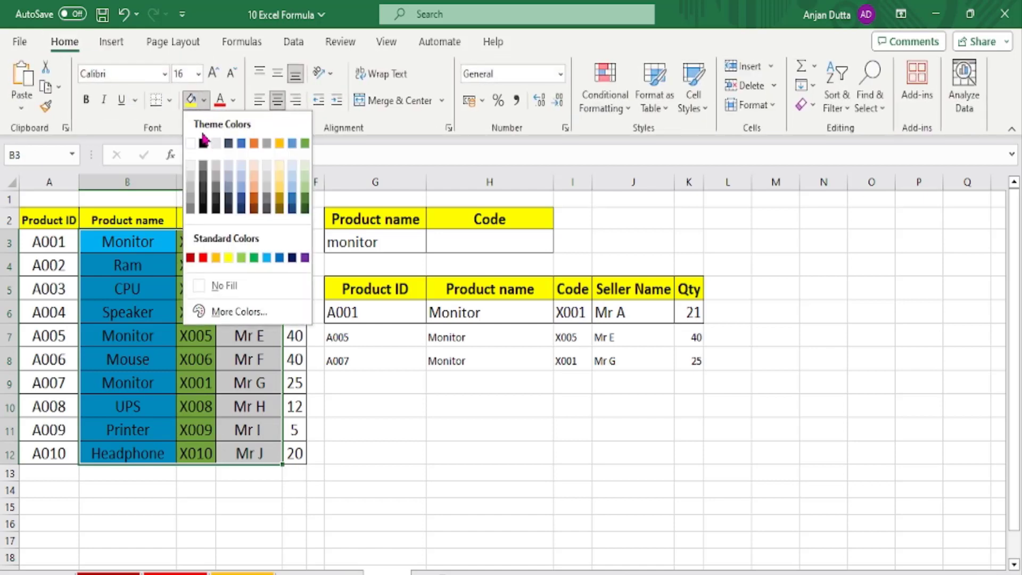
{"action": "left_click", "coordinate": [193, 145]}
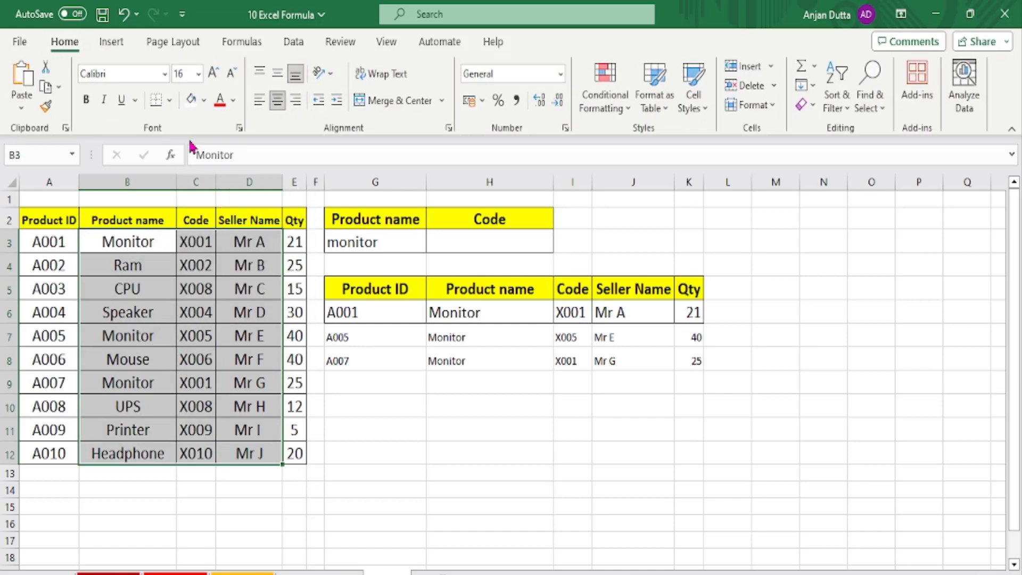
Highlight the three Monitor entries in the Product name column, cells B3, B7 and B9, with yellow fill.
{"action": "left_click", "coordinate": [128, 241]}
{"action": "left_click", "coordinate": [204, 100]}
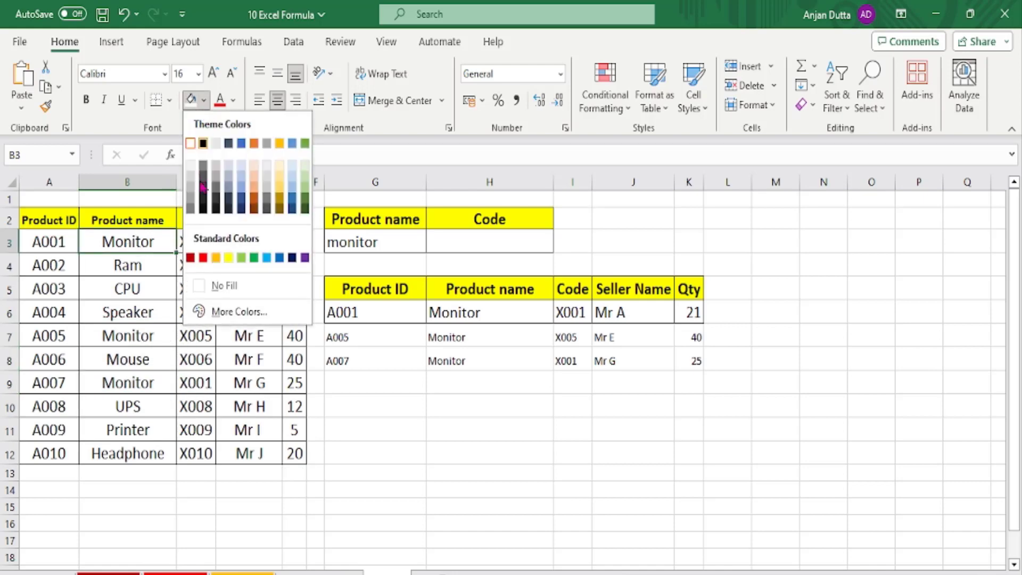
{"action": "left_click", "coordinate": [228, 258]}
{"action": "left_click", "coordinate": [144, 334]}
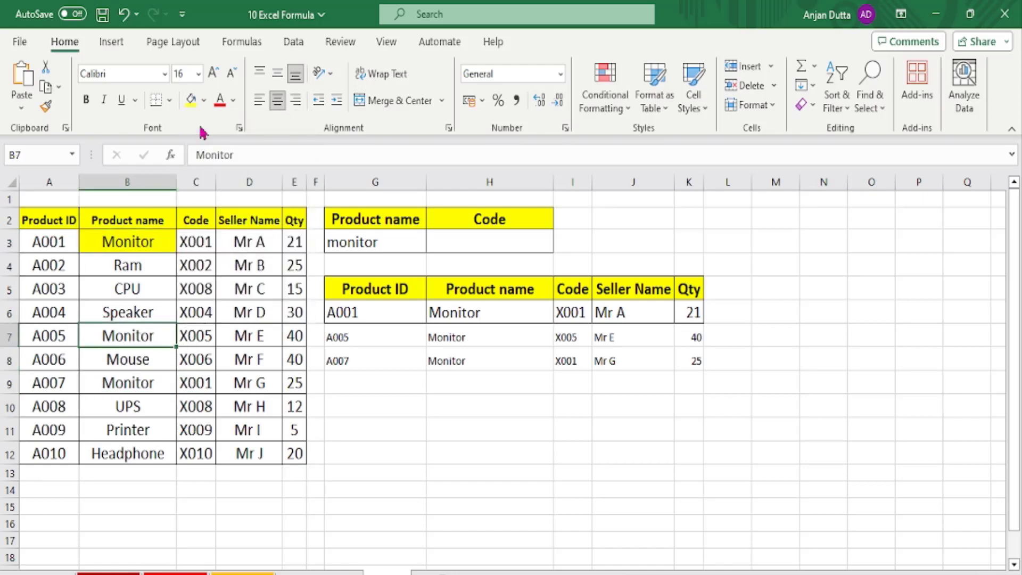
{"action": "left_click", "coordinate": [191, 100]}
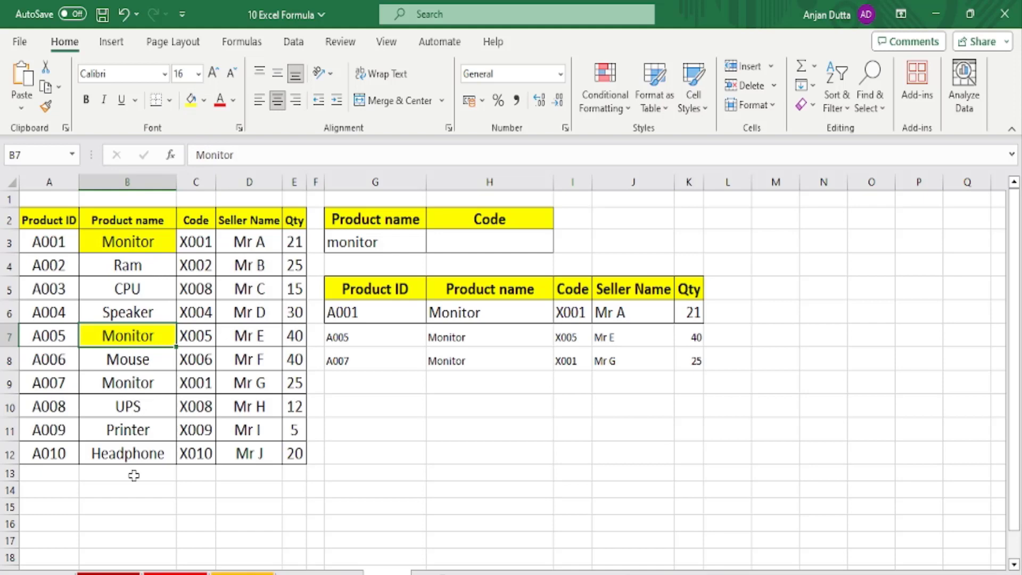
{"action": "left_click", "coordinate": [130, 384]}
{"action": "left_click", "coordinate": [191, 100]}
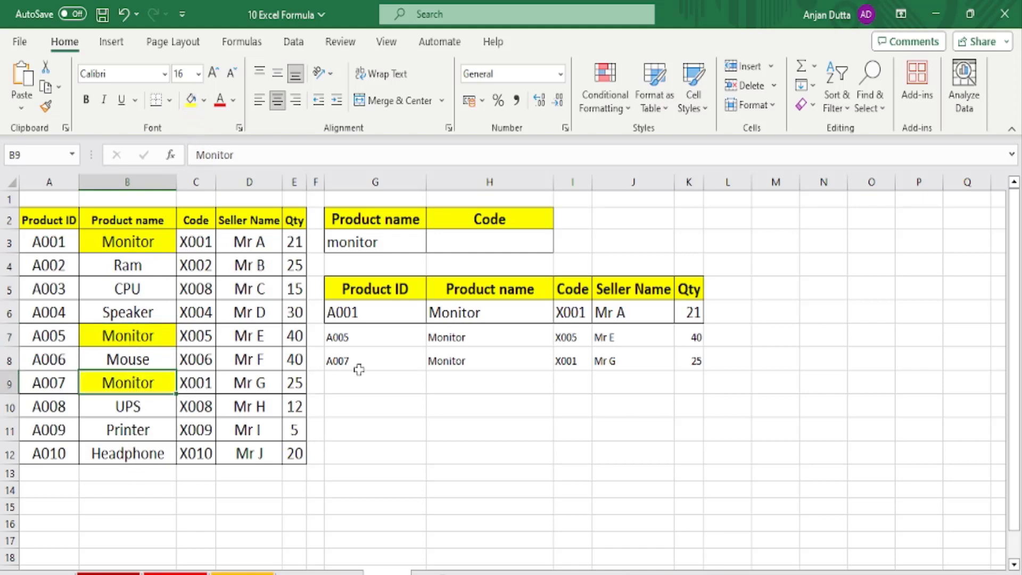
Delete the existing FILTER formula and its spilled results from G6:K8.
{"action": "left_click_drag", "start_coordinate": [372, 309], "coordinate": [716, 356]}
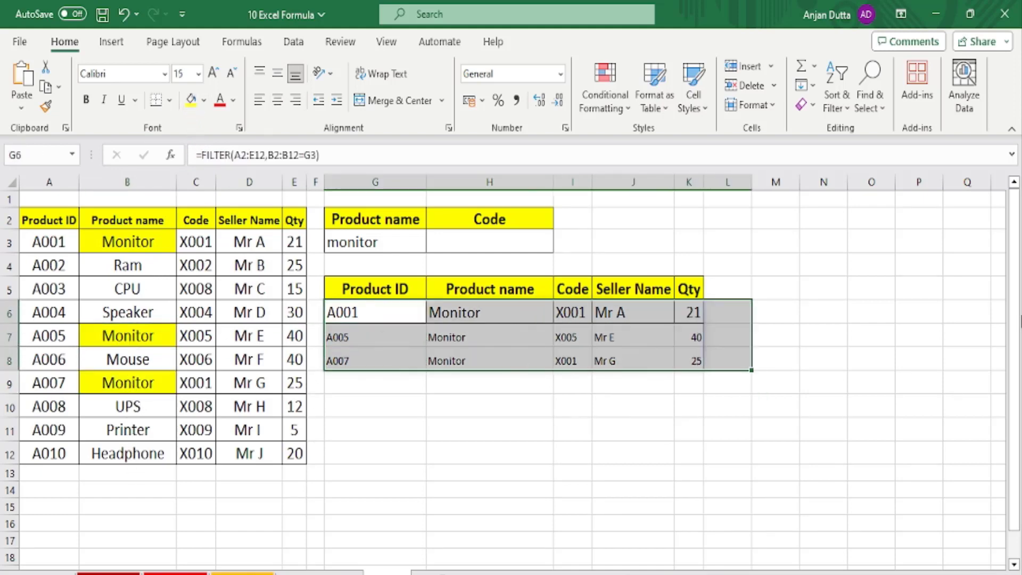
{"action": "left_click", "coordinate": [834, 353]}
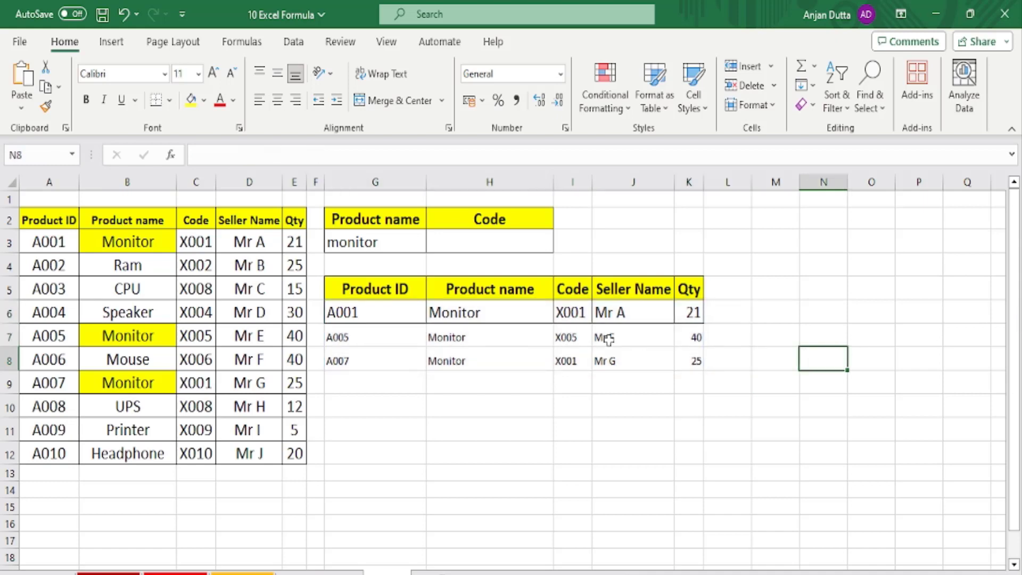
{"action": "left_click_drag", "start_coordinate": [371, 317], "coordinate": [687, 357]}
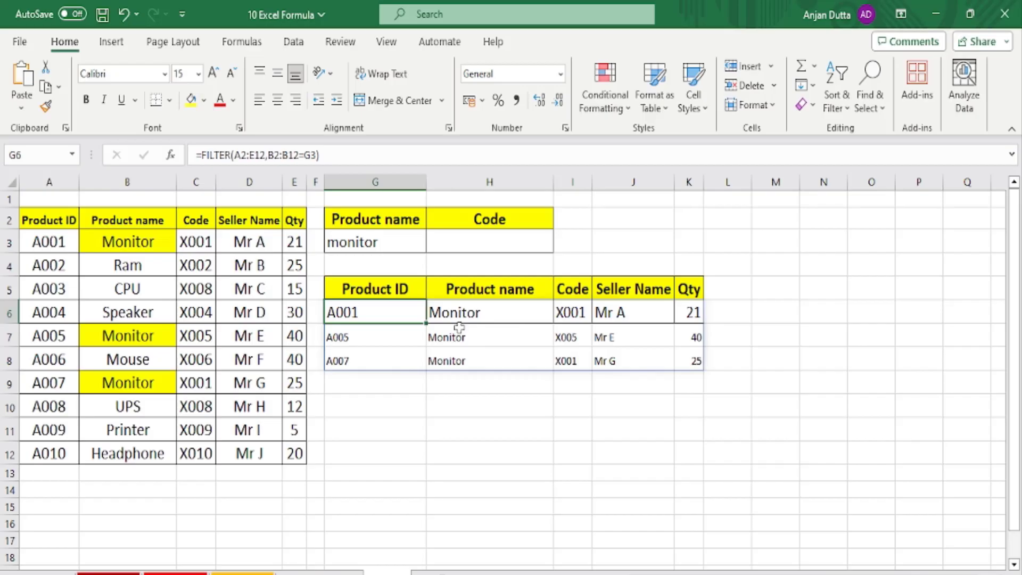
{"action": "left_click_drag", "start_coordinate": [399, 313], "coordinate": [684, 369]}
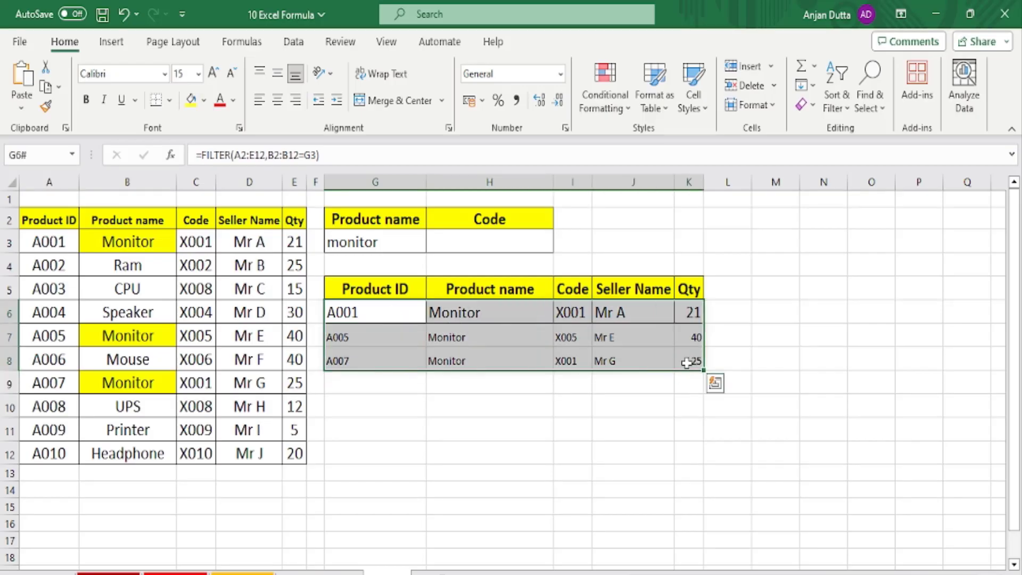
{"action": "key", "text": "Delete"}
{"action": "left_click", "coordinate": [469, 478]}
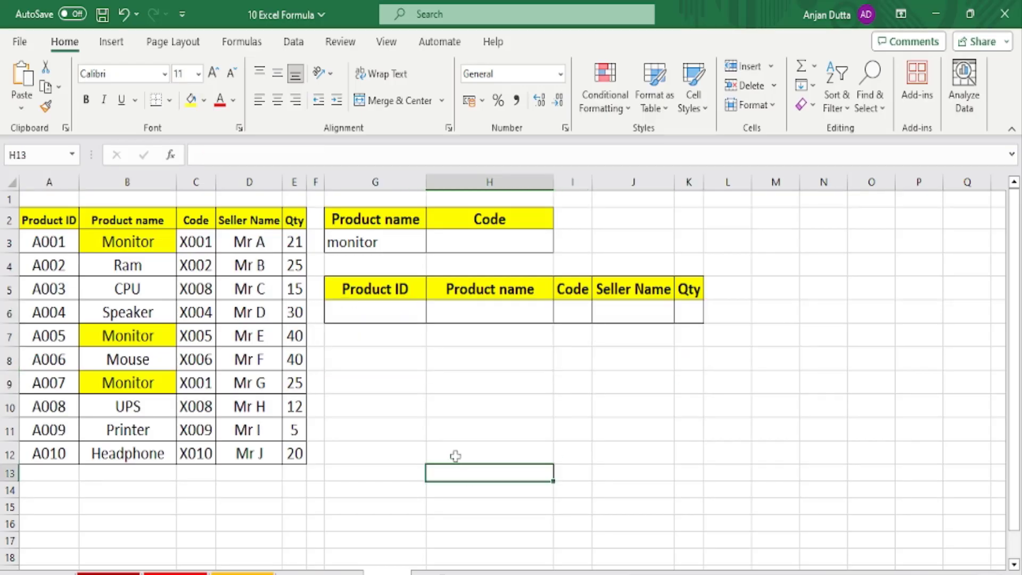
{"action": "left_click", "coordinate": [349, 245]}
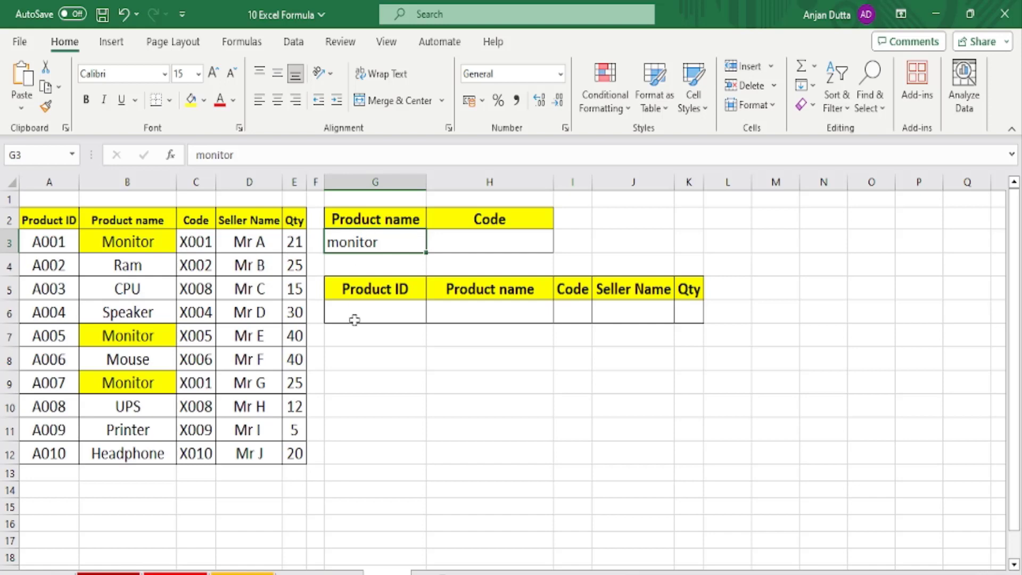
Start a FILTER formula in G6 with the product table A2:E12 as its array.
{"action": "left_click_drag", "start_coordinate": [355, 314], "coordinate": [696, 384]}
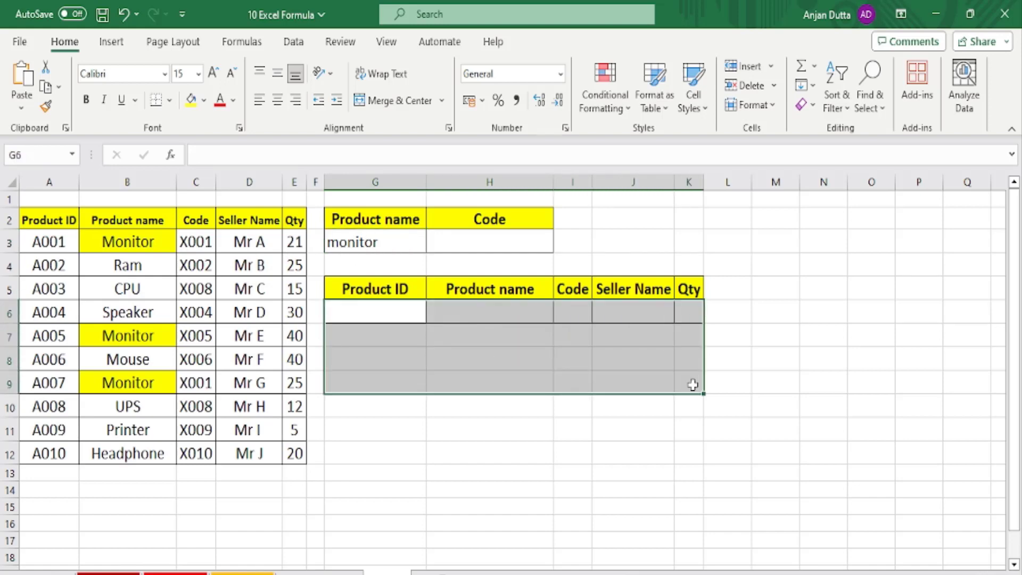
{"action": "left_click", "coordinate": [380, 313]}
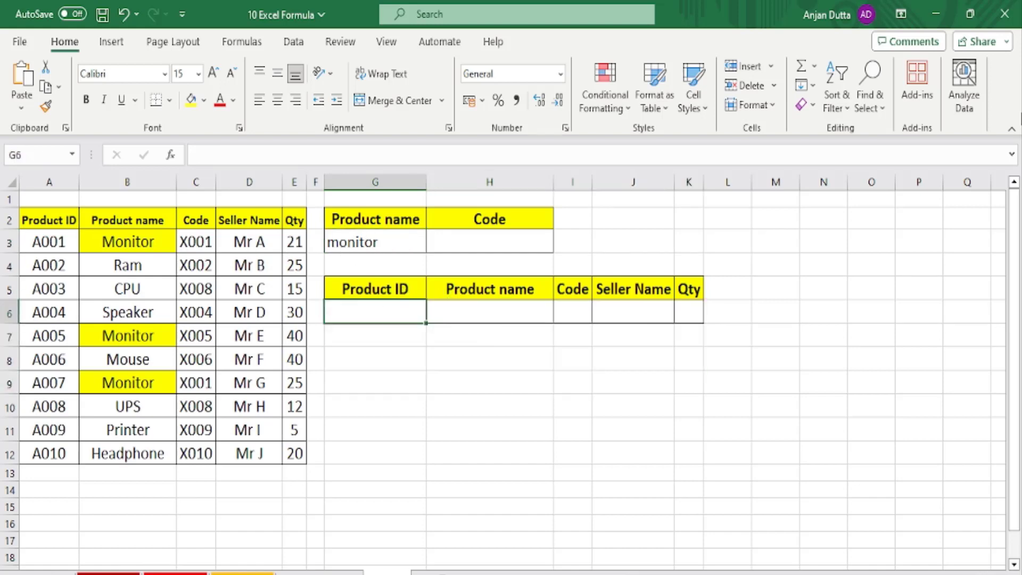
{"action": "type", "text": "="}
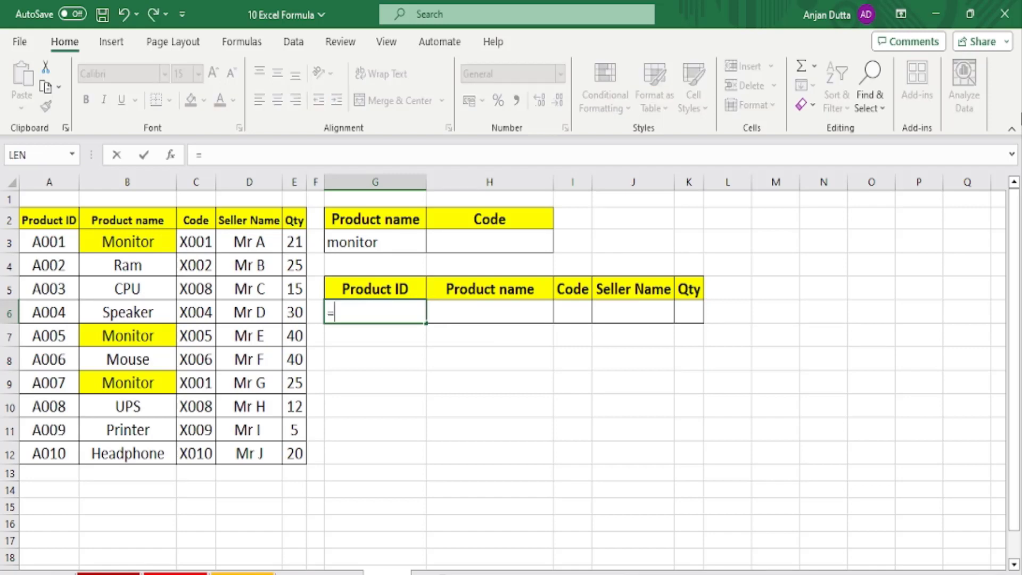
{"action": "type", "text": "FILTER"}
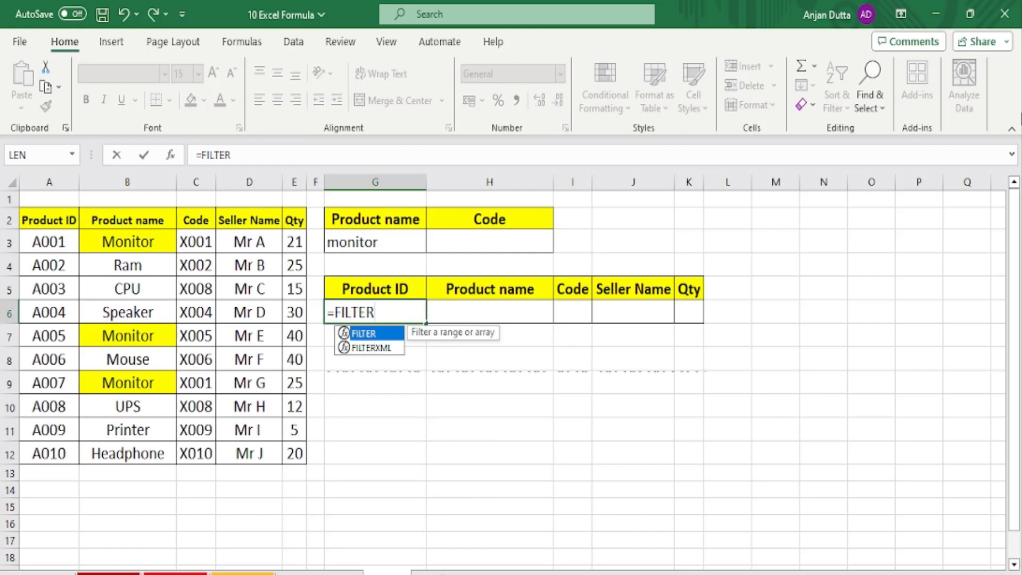
{"action": "type", "text": "("}
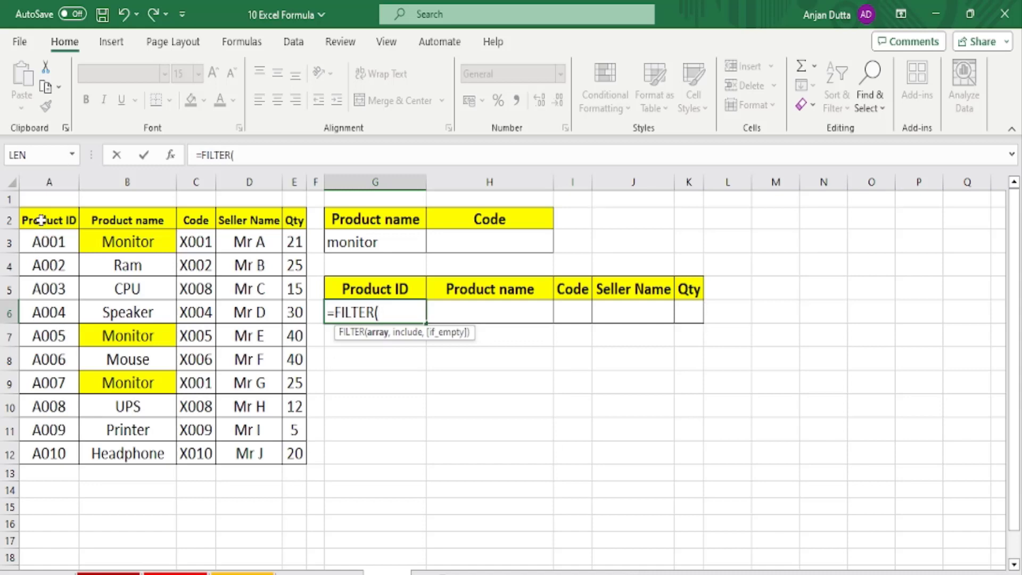
{"action": "left_click_drag", "start_coordinate": [41, 219], "coordinate": [296, 457]}
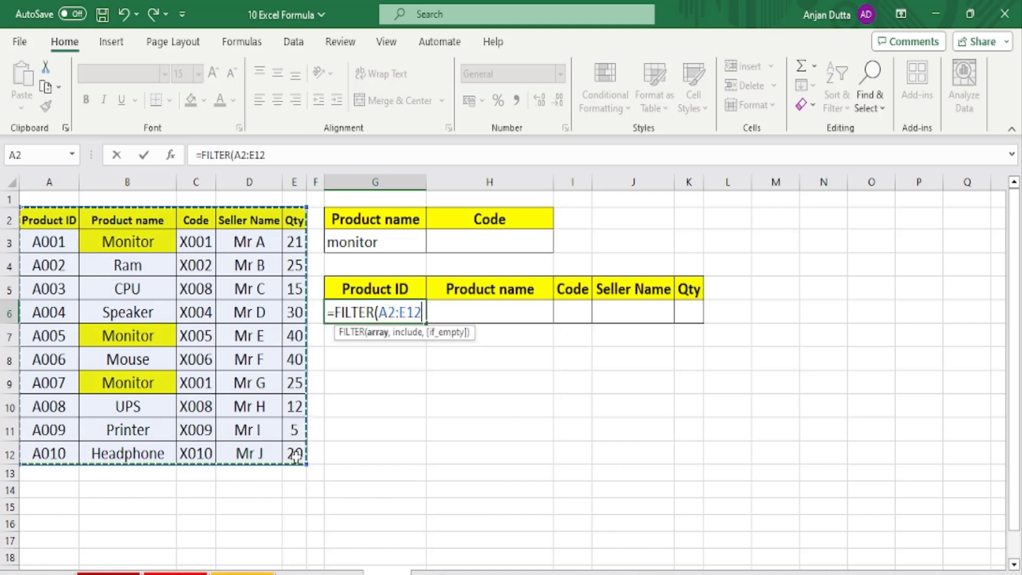
{"action": "type", "text": ","}
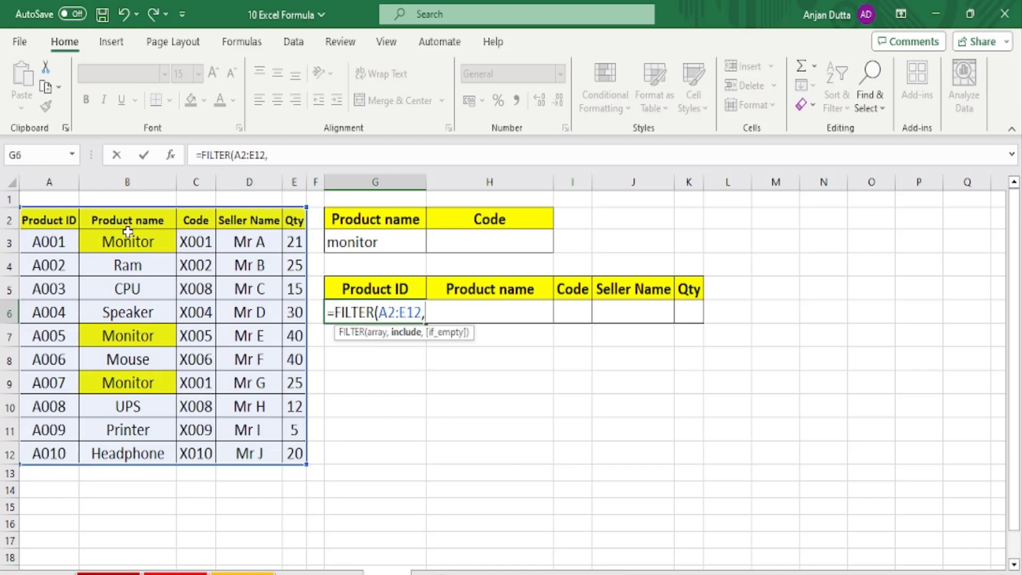
Complete the G6 formula with the condition B2:B12=G3, enter it, and review its references.
{"action": "left_click_drag", "start_coordinate": [128, 220], "coordinate": [130, 458]}
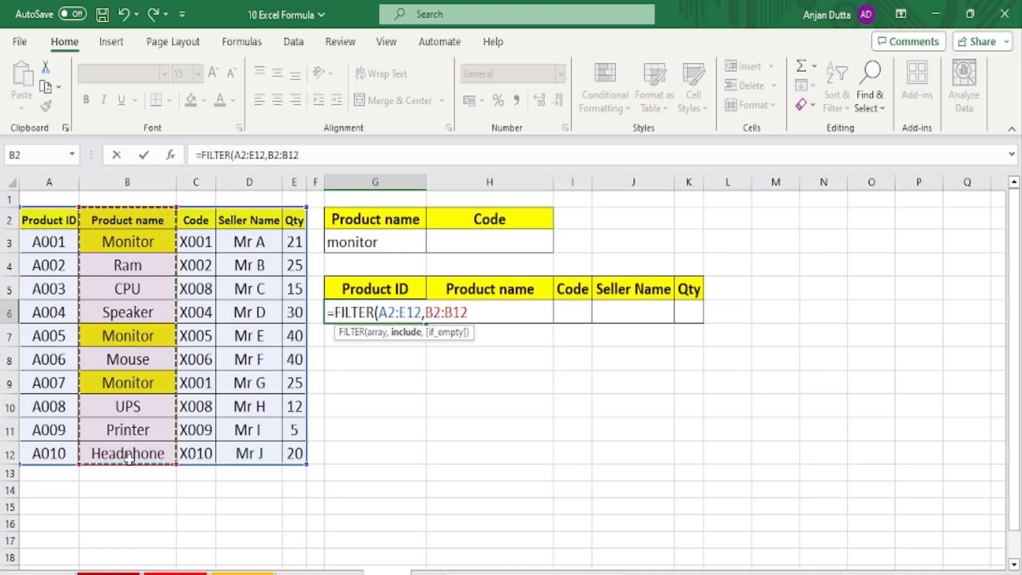
{"action": "type", "text": "="}
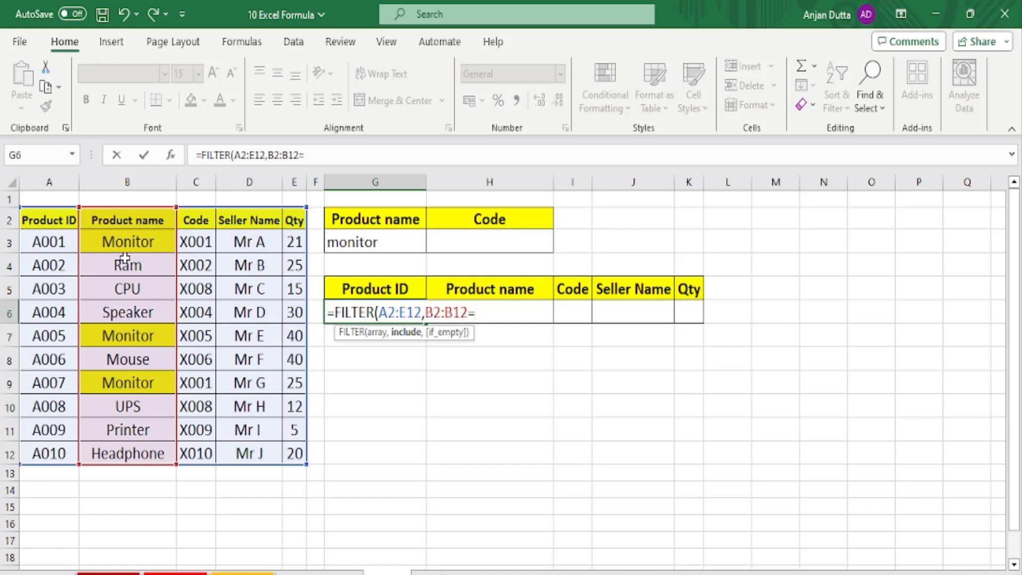
{"action": "left_click", "coordinate": [377, 242]}
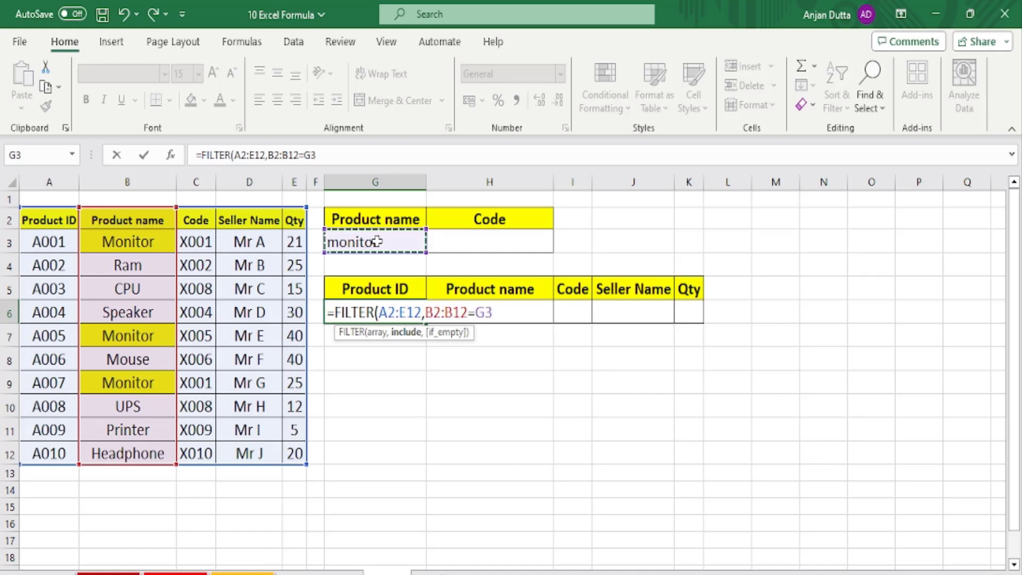
{"action": "type", "text": ")"}
{"action": "key", "text": "Return"}
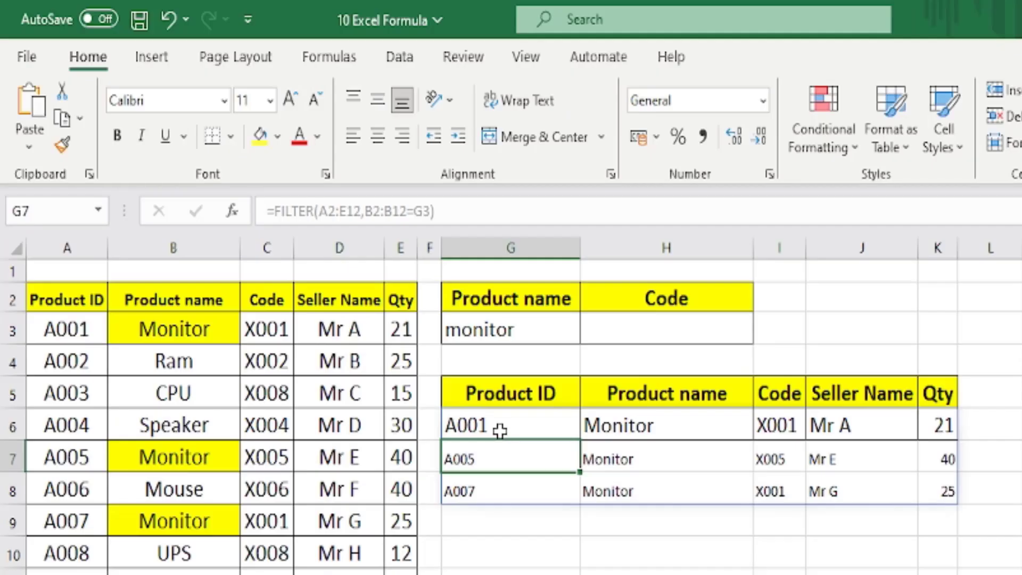
{"action": "double_click", "coordinate": [367, 314]}
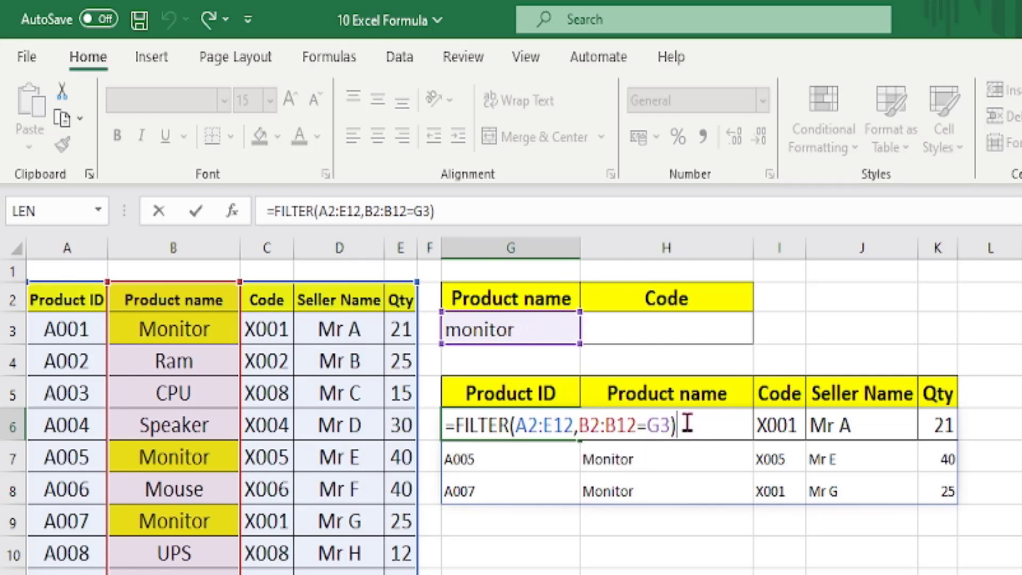
{"action": "key", "text": "Return"}
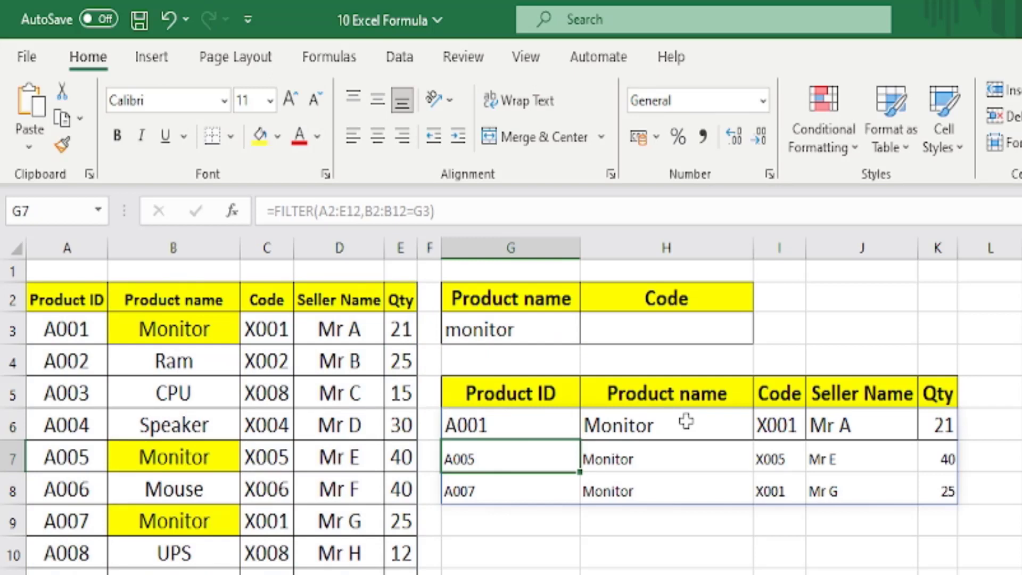
Change the product name for A003 in B5 to UPS and set the criterion in G3 to UPS.
{"action": "left_click", "coordinate": [205, 394]}
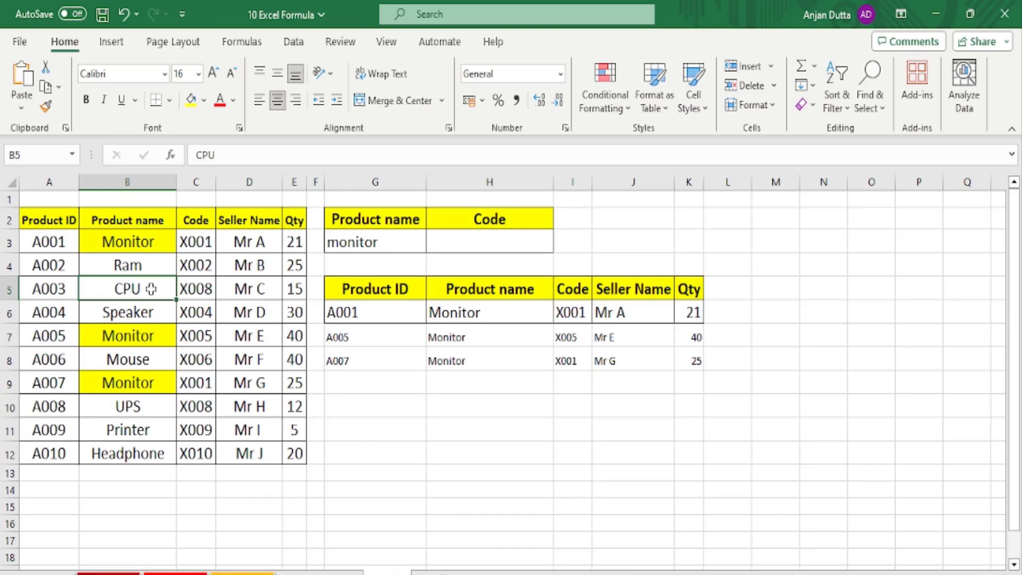
{"action": "type", "text": "UPS"}
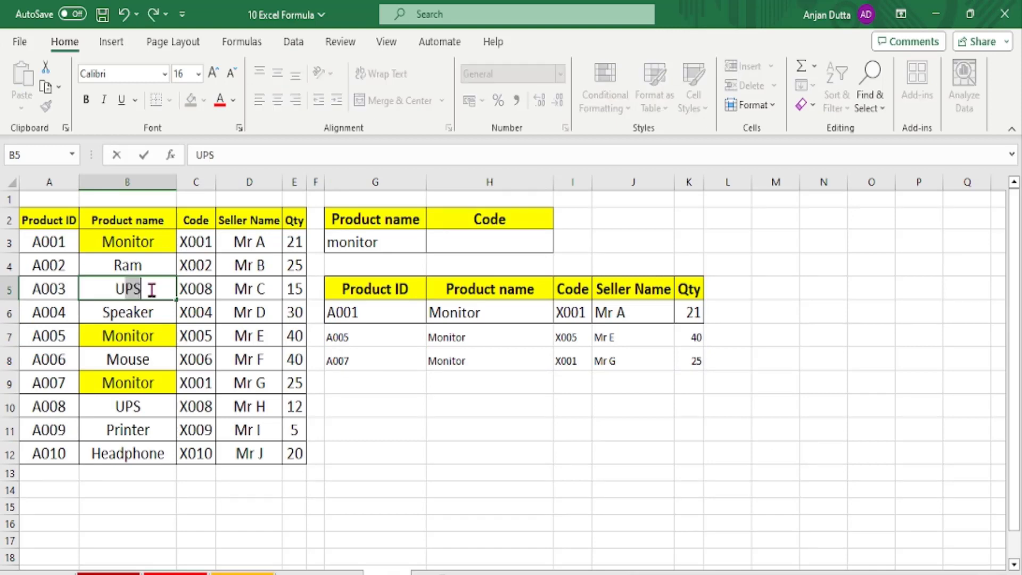
{"action": "key", "text": "Return"}
{"action": "left_click", "coordinate": [151, 289]}
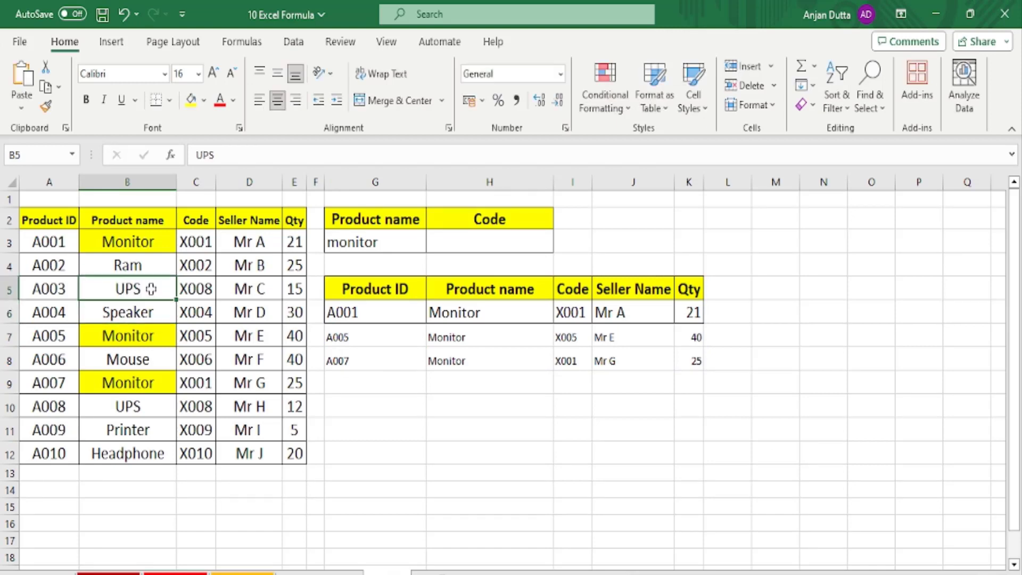
{"action": "left_click", "coordinate": [378, 239]}
{"action": "type", "text": "UPS"}
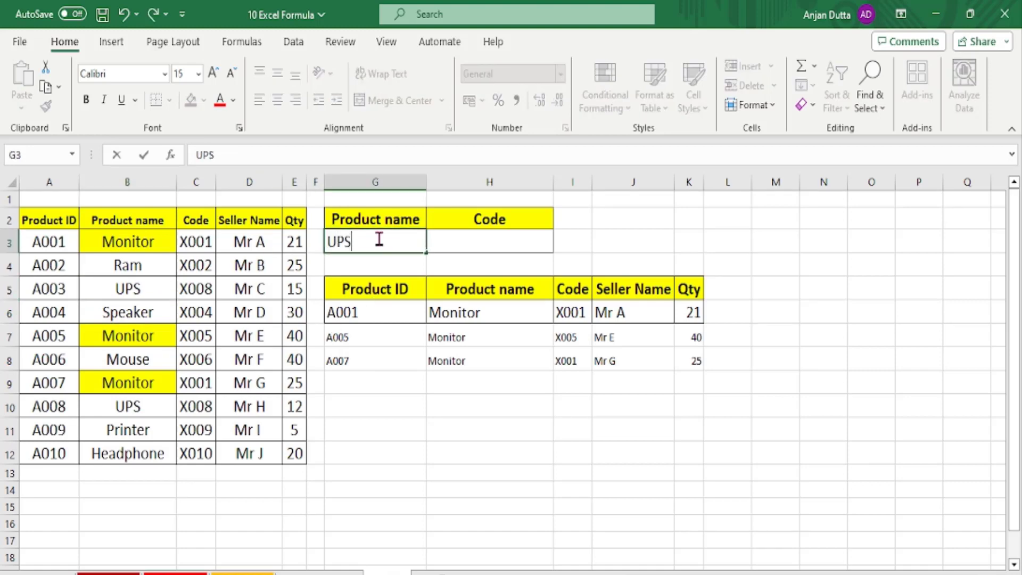
{"action": "key", "text": "Return"}
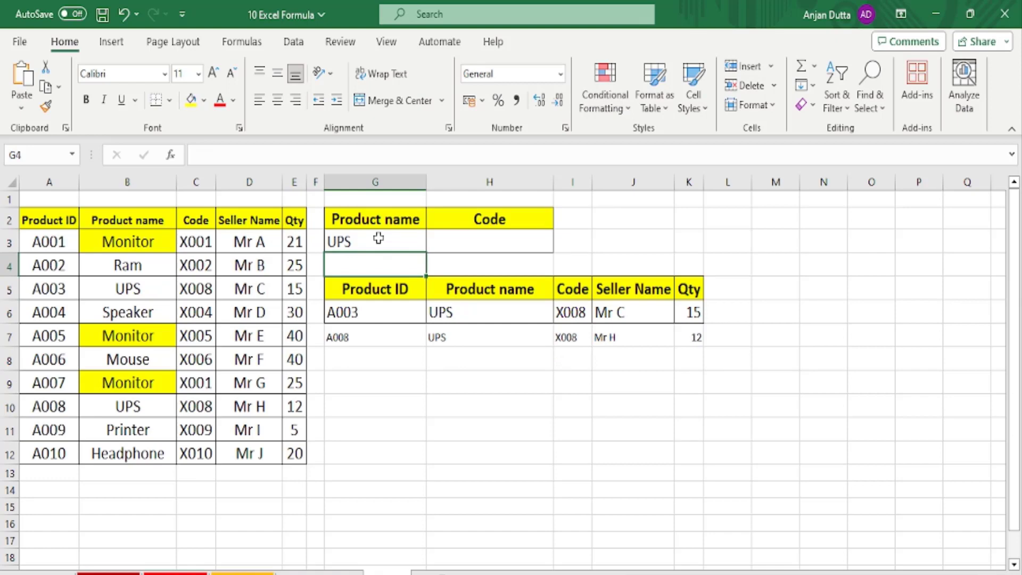
Highlight the two UPS entries in the Product name column, cells B5 and B10, with light blue fill.
{"action": "left_click", "coordinate": [105, 288]}
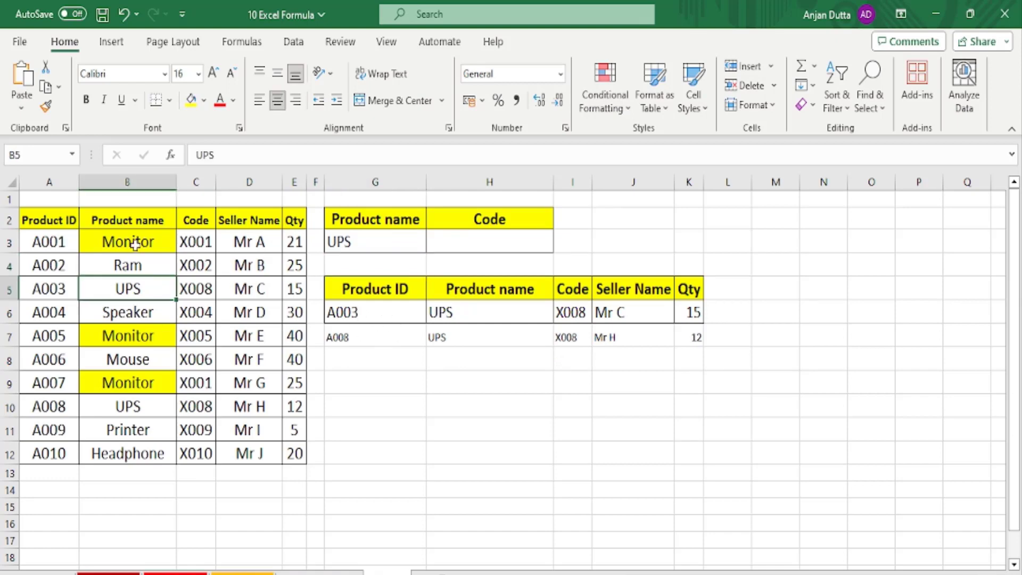
{"action": "left_click", "coordinate": [205, 101]}
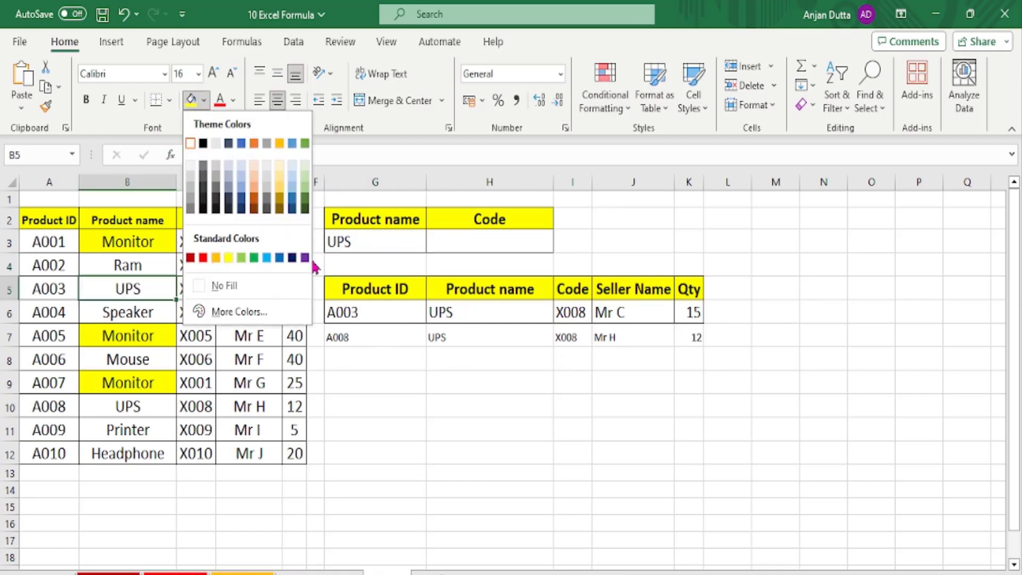
{"action": "left_click", "coordinate": [292, 190]}
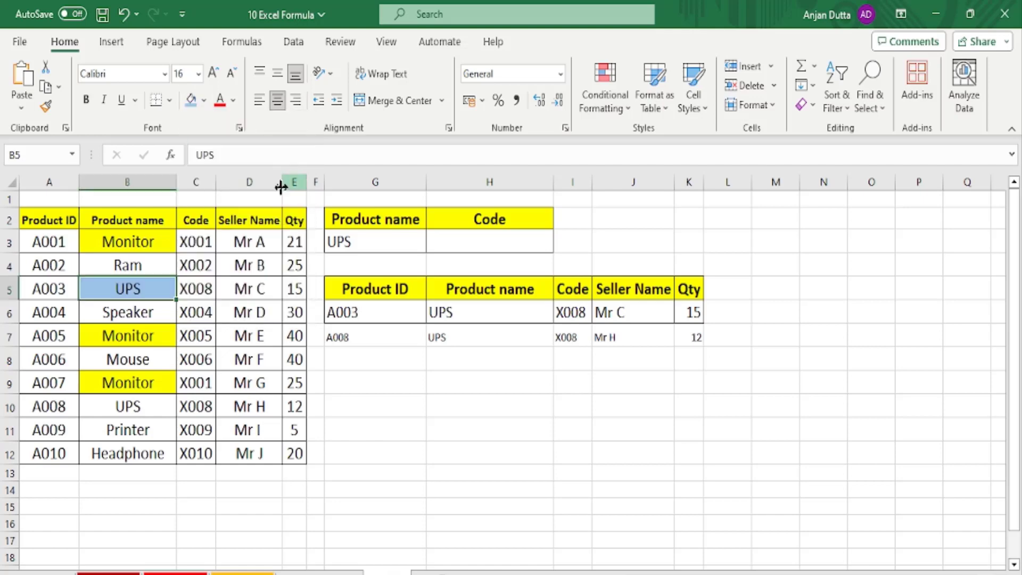
{"action": "left_click", "coordinate": [128, 406]}
{"action": "left_click", "coordinate": [191, 101]}
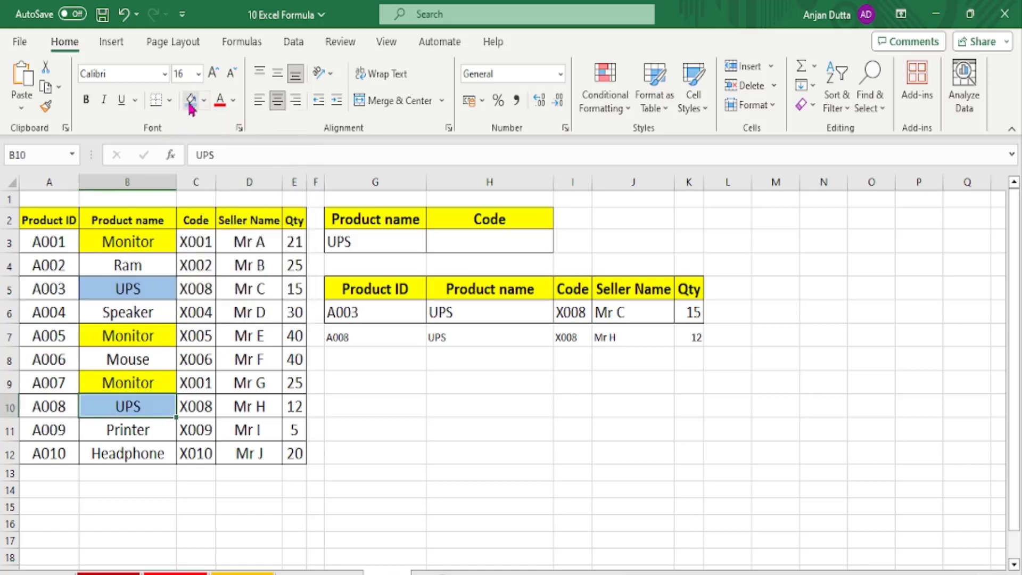
Extend the light blue fill across the rest of the UPS rows, covering B10:F10 and B5:E5.
{"action": "left_click_drag", "start_coordinate": [151, 405], "coordinate": [310, 398]}
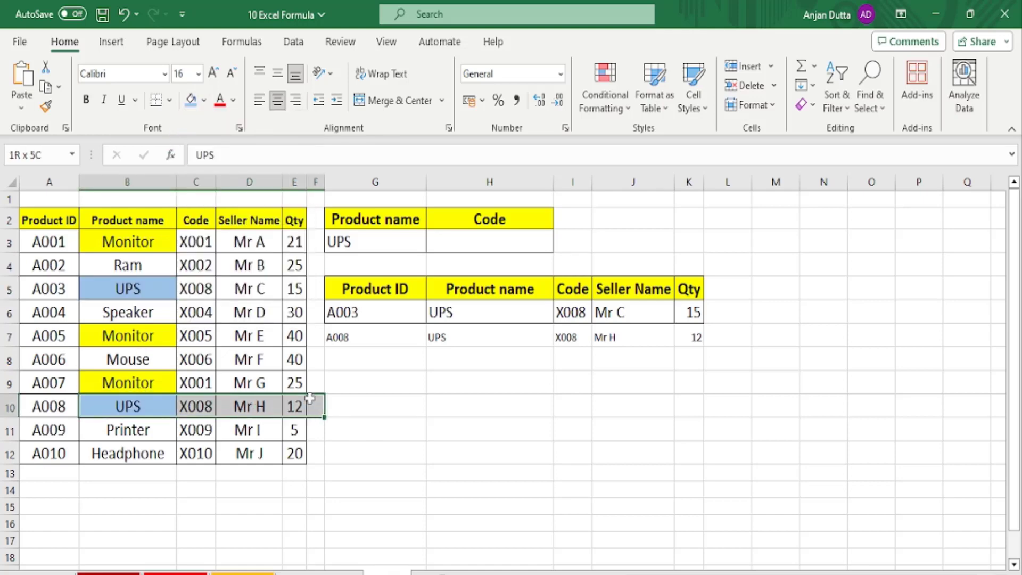
{"action": "left_click", "coordinate": [192, 101]}
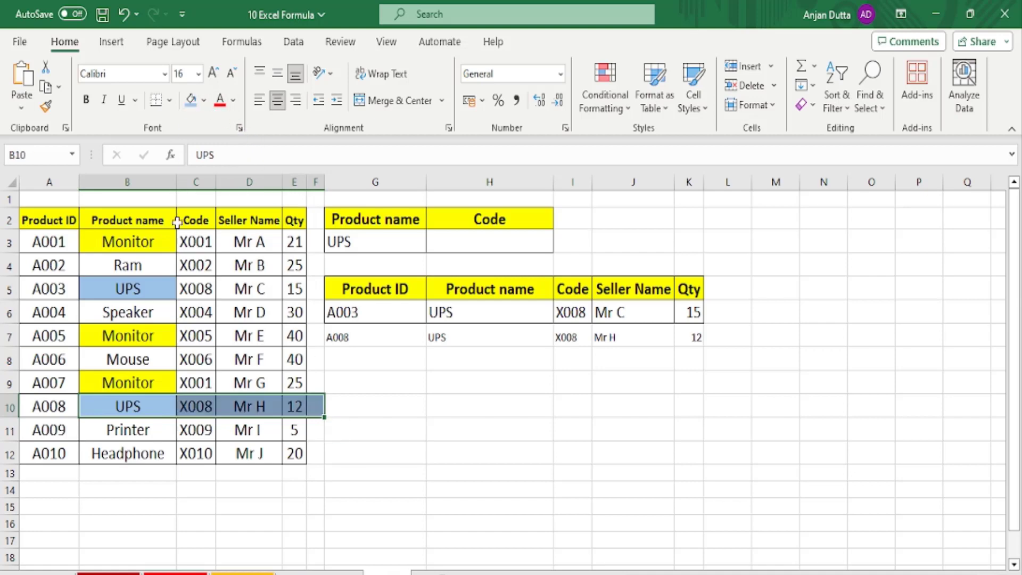
{"action": "left_click_drag", "start_coordinate": [138, 282], "coordinate": [296, 290]}
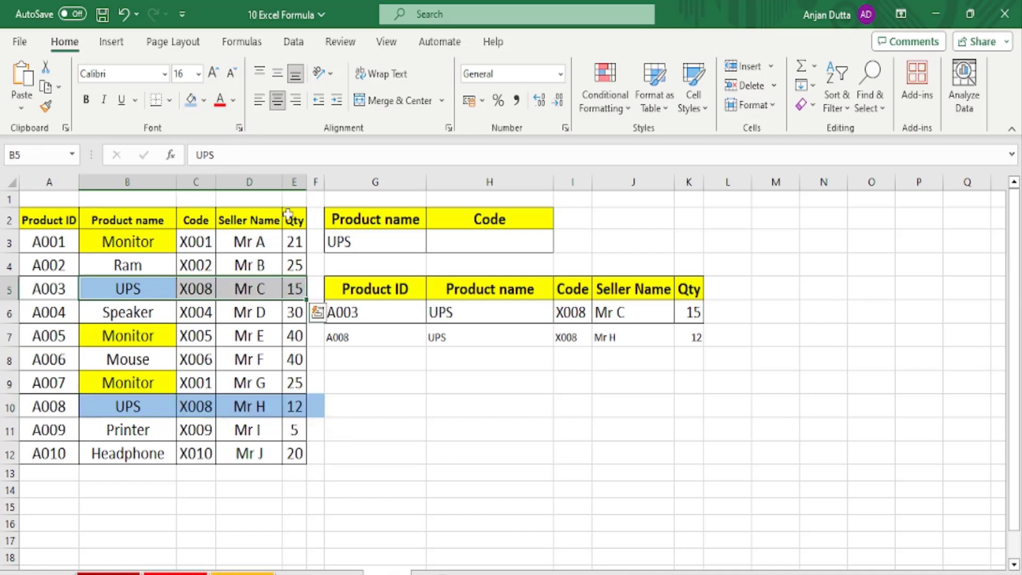
{"action": "left_click", "coordinate": [191, 102]}
Set the product name criterion in G3 to MOUSE.
{"action": "left_click", "coordinate": [368, 241]}
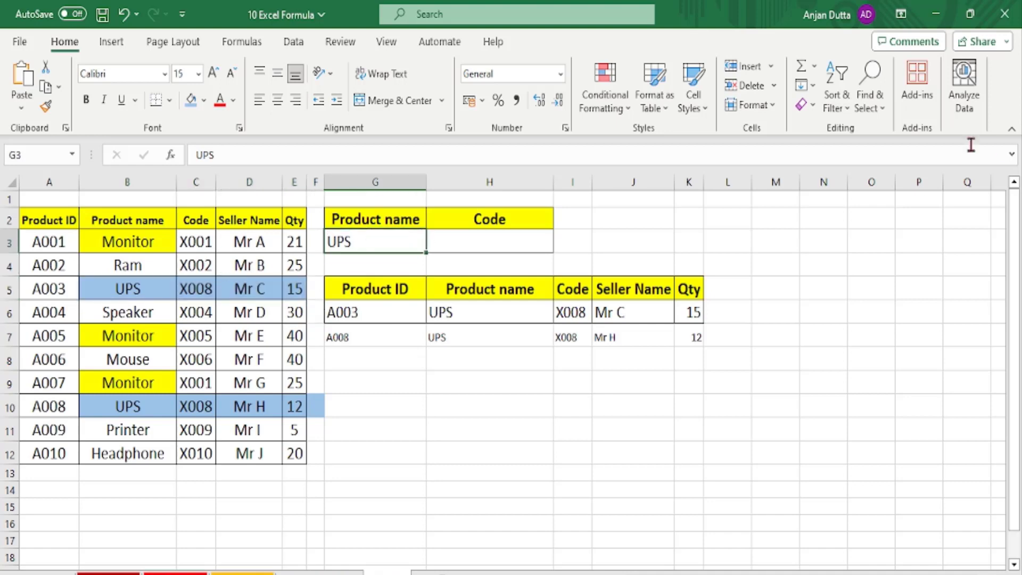
{"action": "type", "text": ",O"}
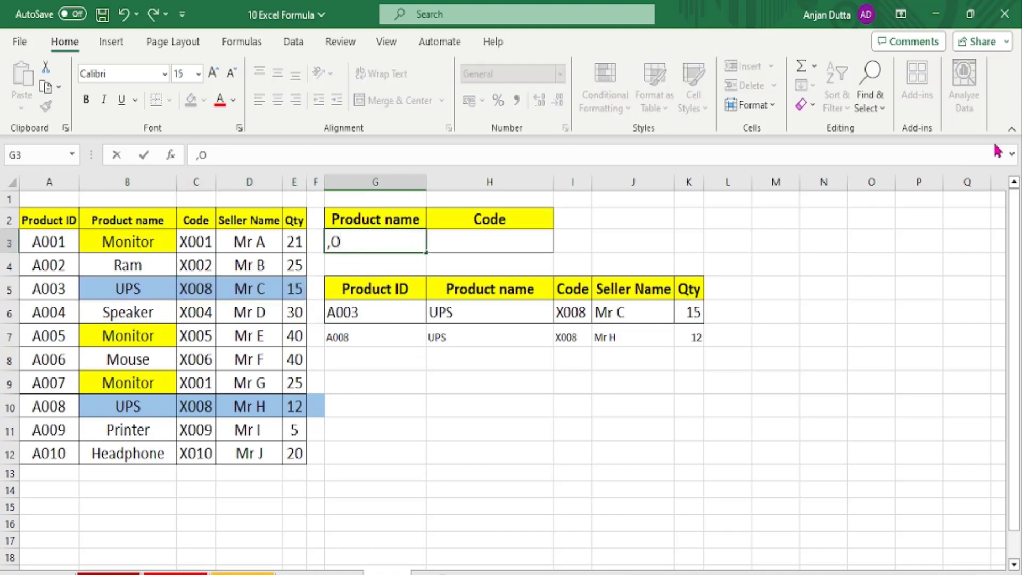
{"action": "key", "text": "BackSpace"}
{"action": "key", "text": "BackSpace"}
{"action": "type", "text": "MOUSE"}
{"action": "key", "text": "Return"}
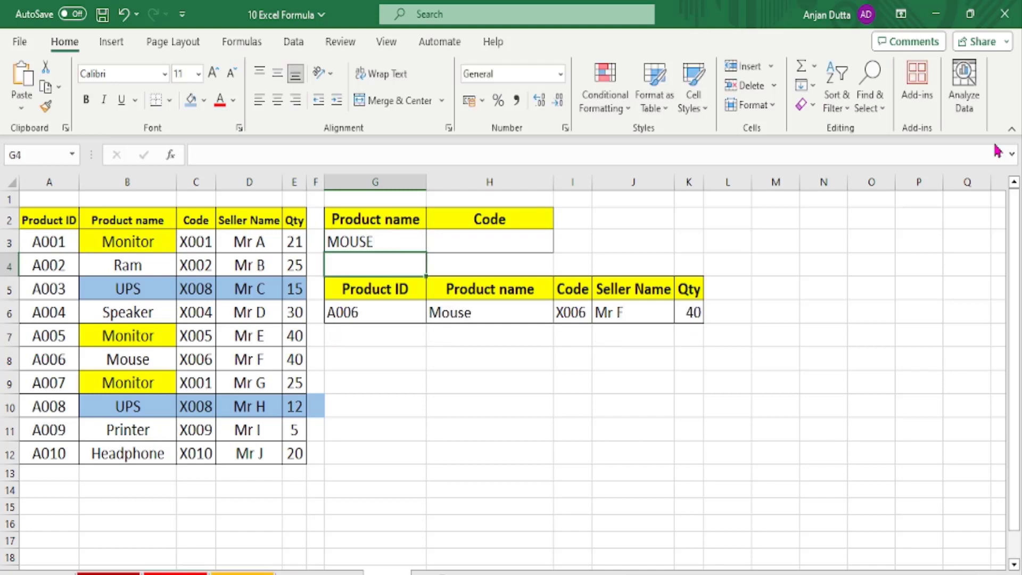
Set the product name criterion in G3 to MONITOR.
{"action": "key", "text": "Up"}
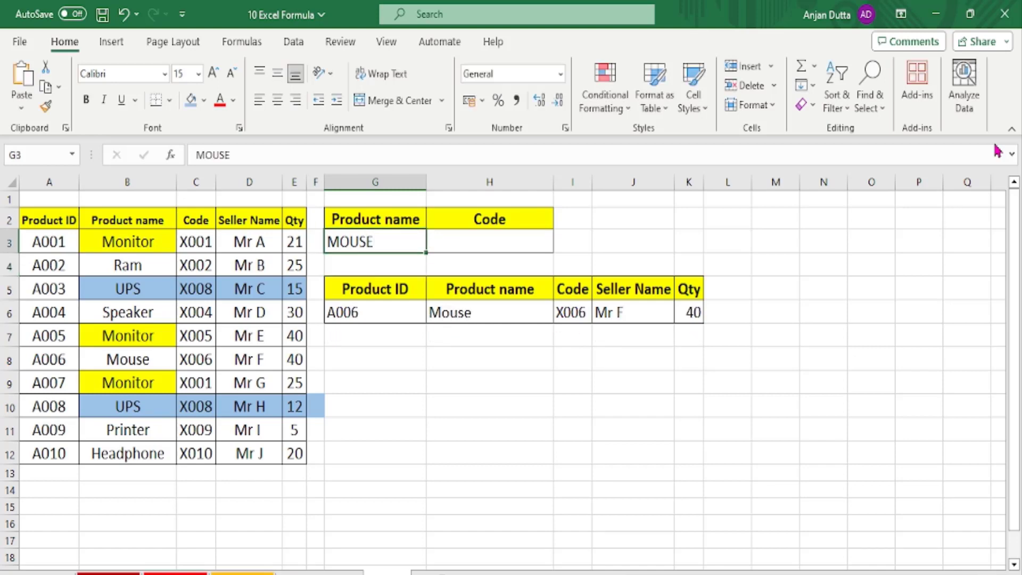
{"action": "type", "text": "MONITOR"}
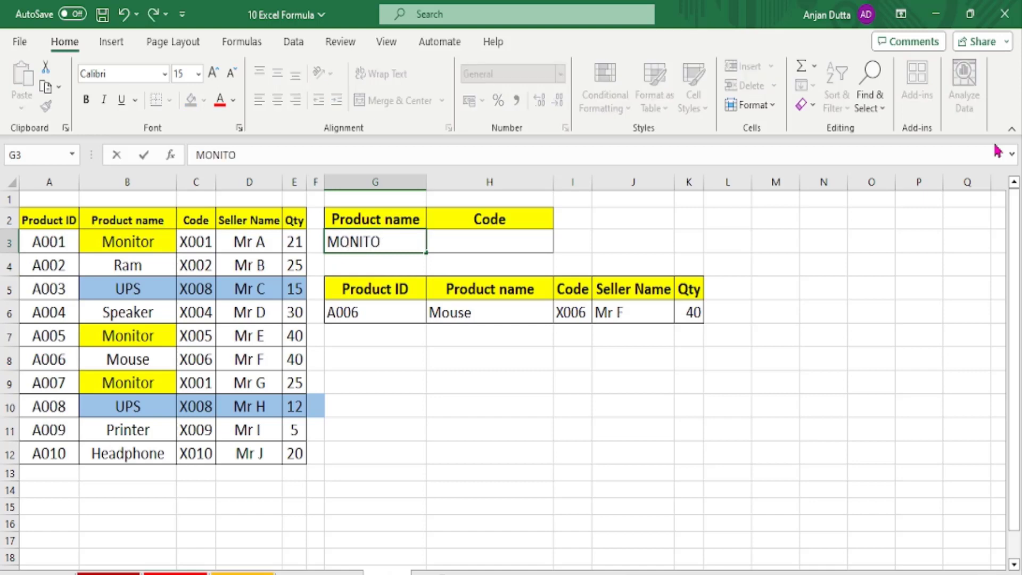
{"action": "key", "text": "Return"}
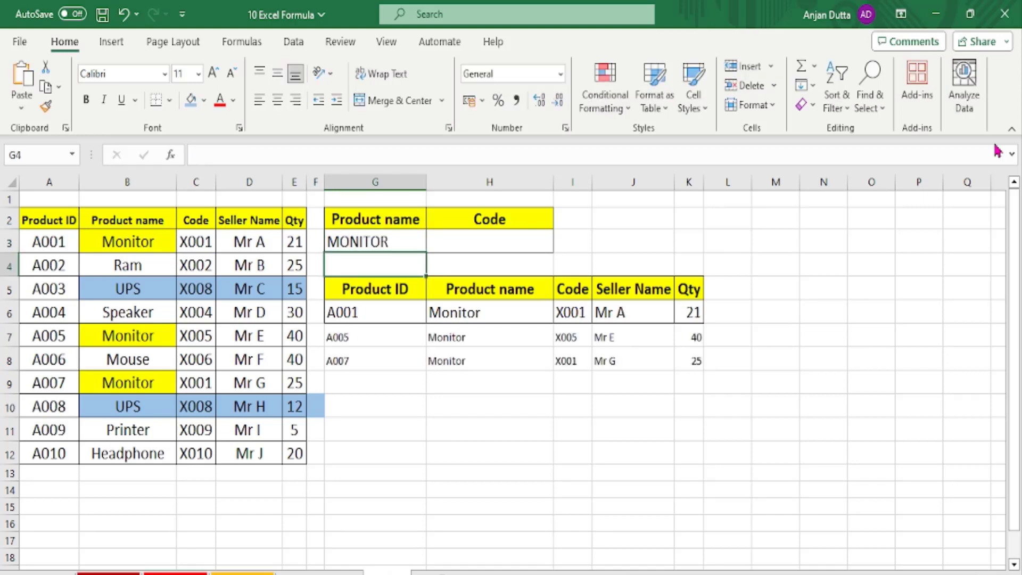
Turn on the standard data filter for header row 2 and remove it again.
{"action": "left_click", "coordinate": [4, 218]}
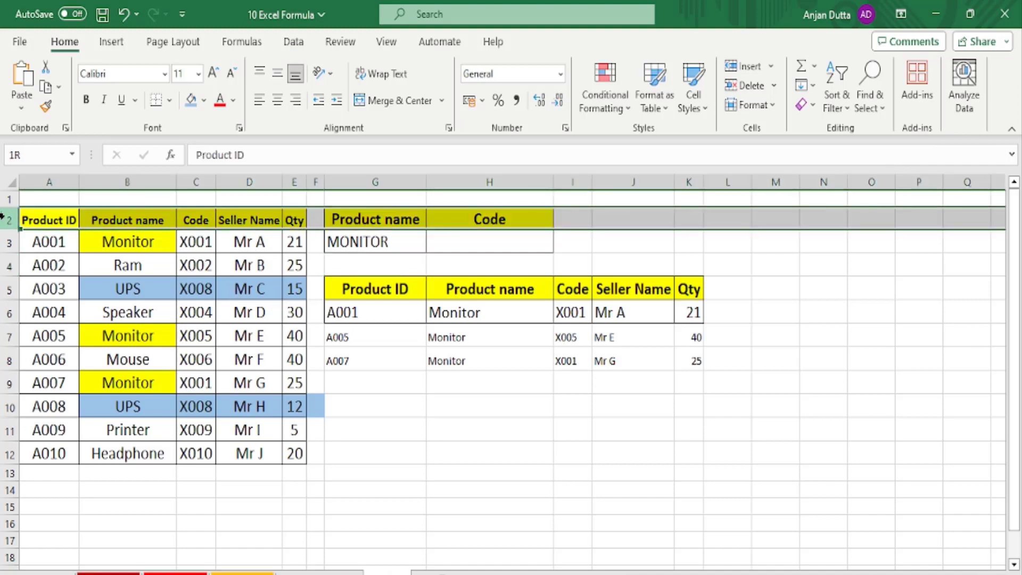
{"action": "left_click", "coordinate": [113, 43]}
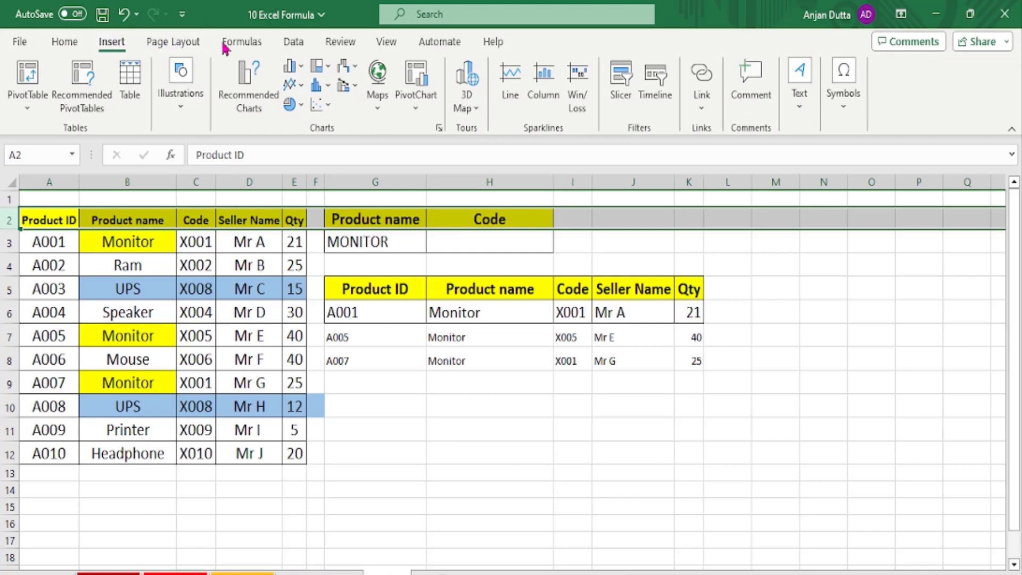
{"action": "left_click", "coordinate": [292, 43]}
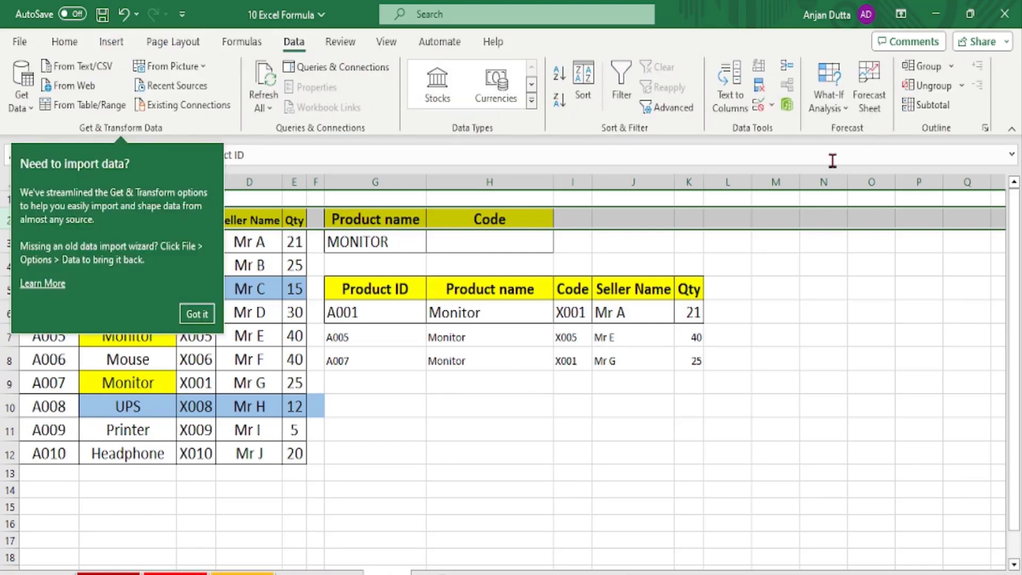
{"action": "left_click", "coordinate": [621, 85]}
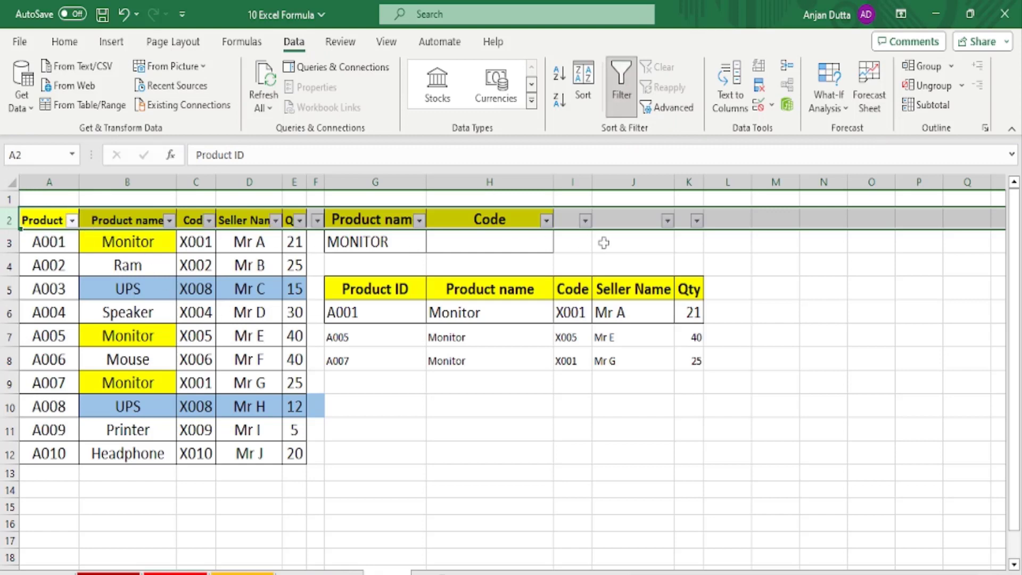
{"action": "left_click", "coordinate": [620, 84]}
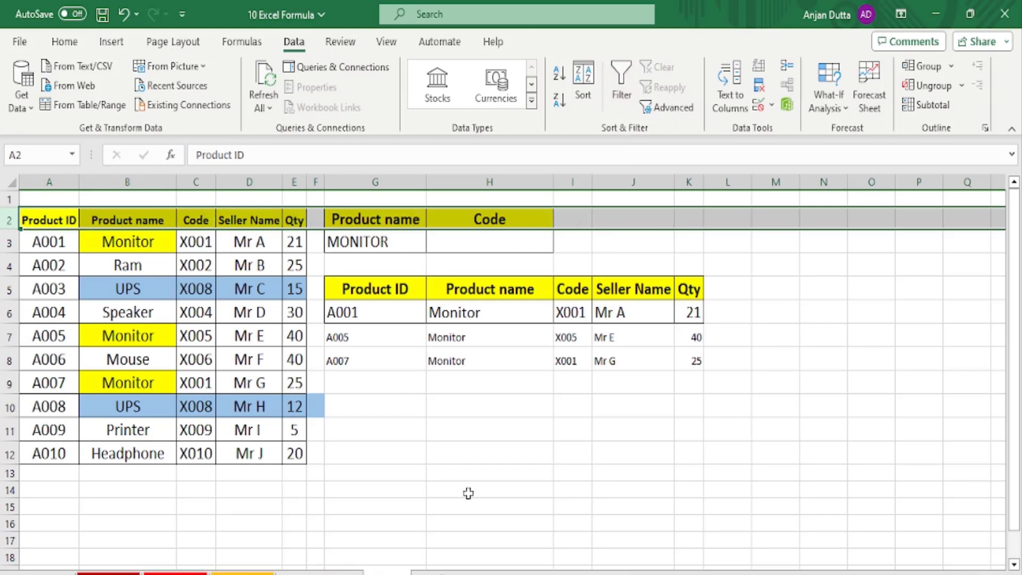
{"action": "left_click", "coordinate": [474, 453]}
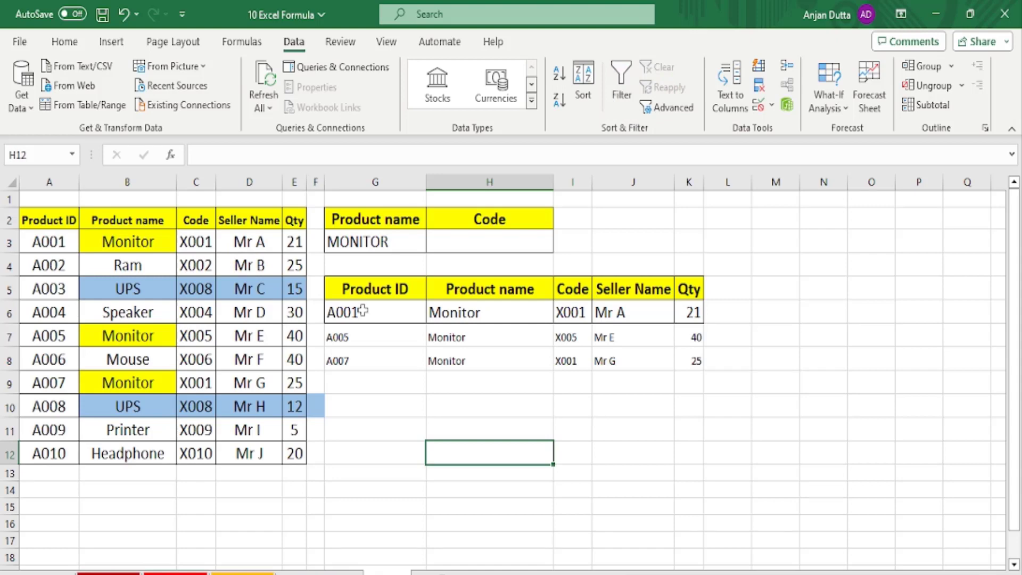
{"action": "left_click_drag", "start_coordinate": [363, 311], "coordinate": [692, 386]}
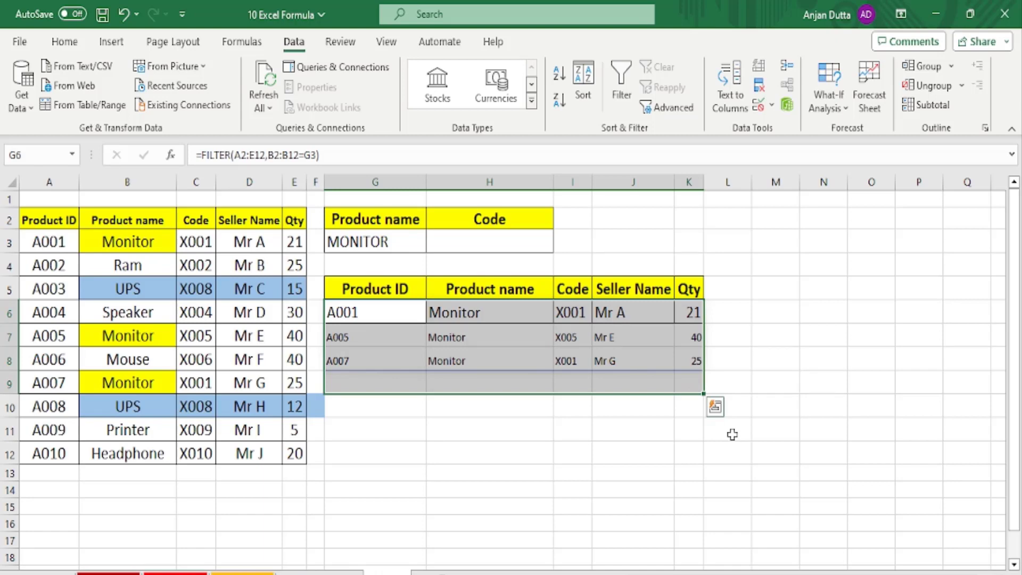
{"action": "left_click", "coordinate": [657, 435]}
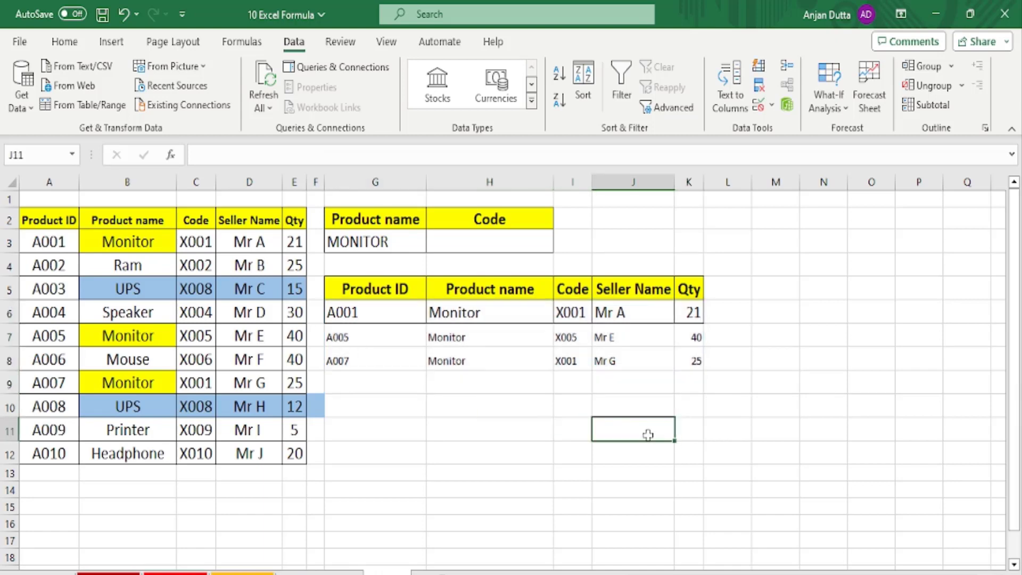